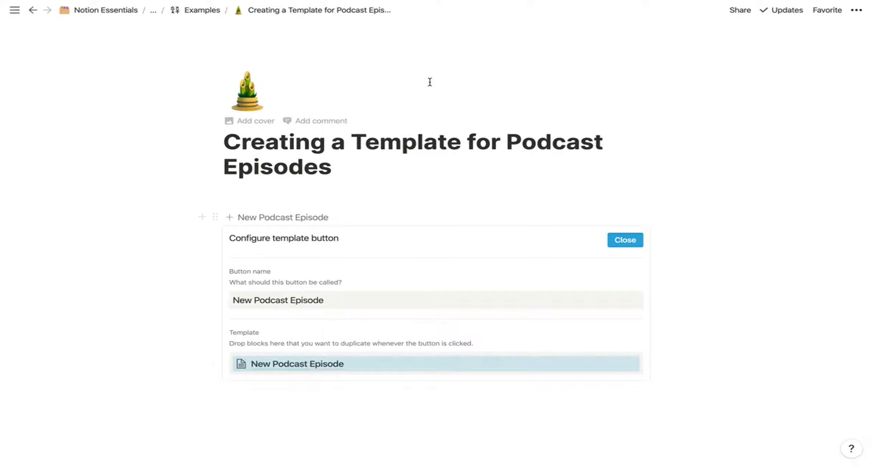
Close the template button configuration, generate a page with the New Podcast Episode button, and return to the parent page.
click(624, 239)
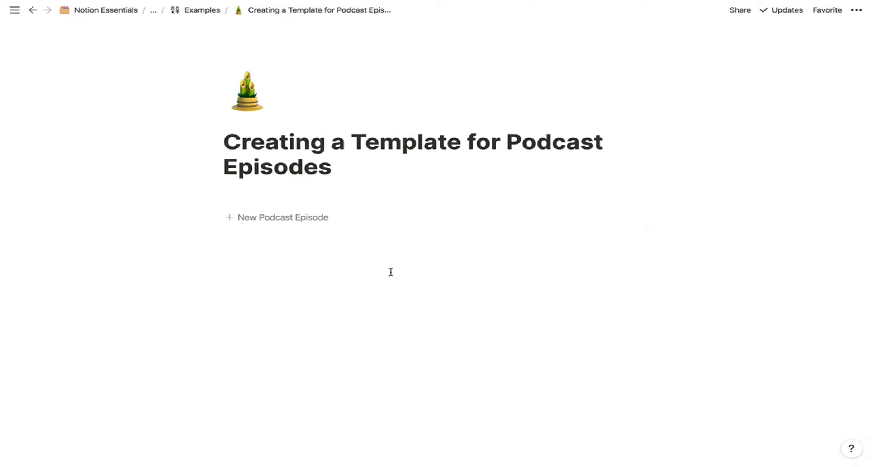
click(302, 225)
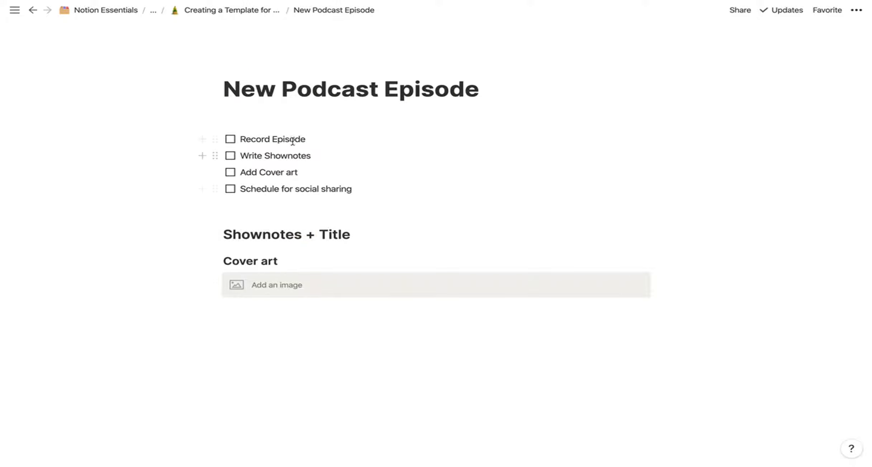
click(244, 12)
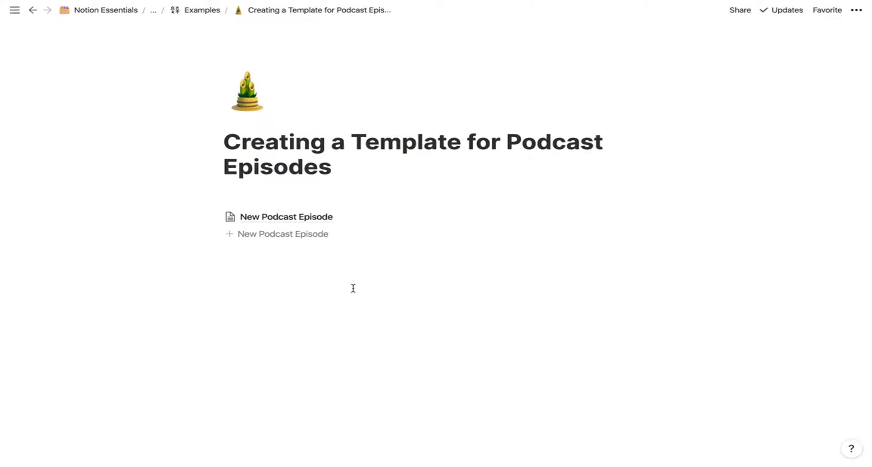
Go to Examples and open Building a second brain within Projects/Templates with Multiple pages and Blocks.
click(208, 15)
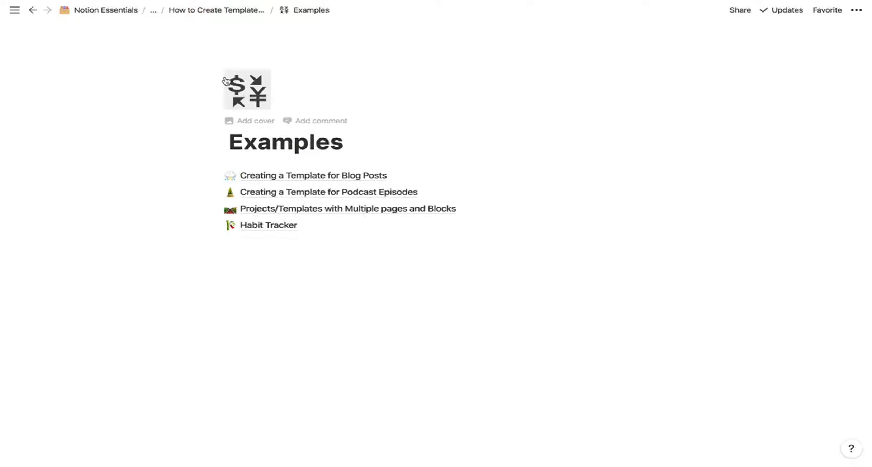
click(390, 215)
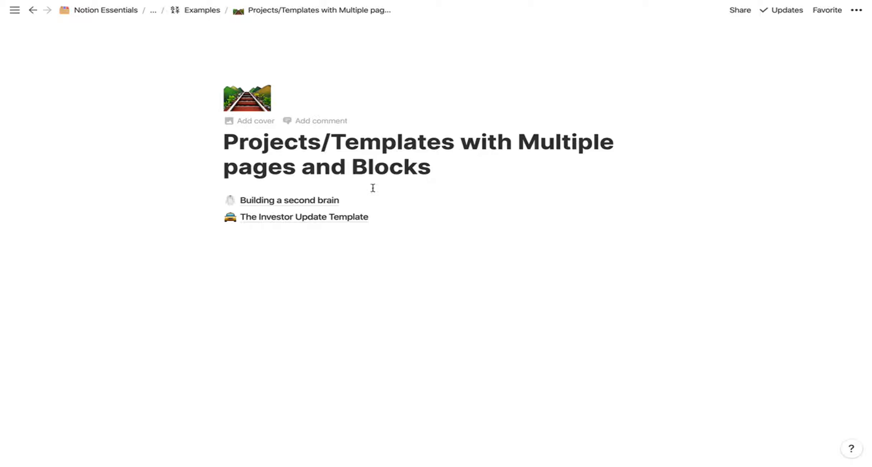
click(327, 203)
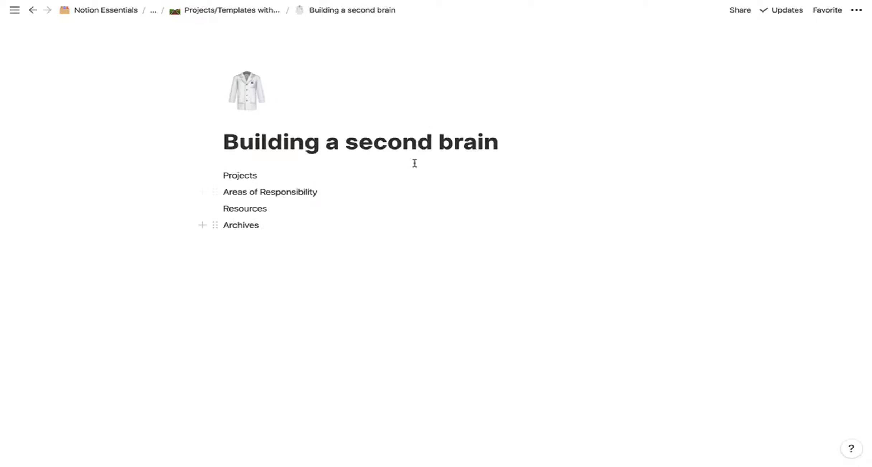
Insert two blank lines above the Projects line and enter "/" on the first one, without choosing a block type.
click(251, 172)
click(266, 164)
click(245, 171)
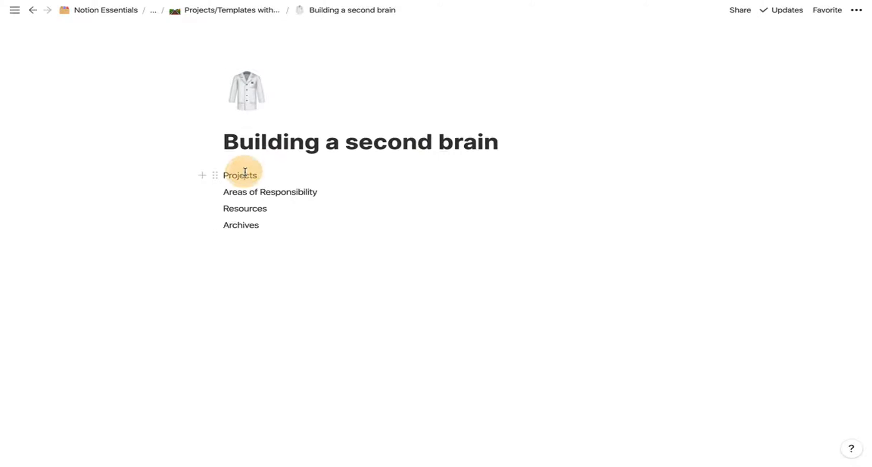
key(Left)
key(Left)
key(Left)
key(Left)
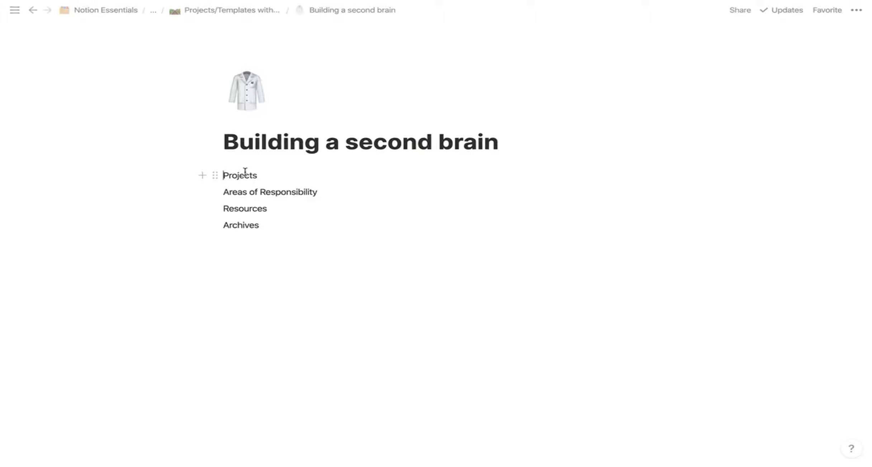
key(Return)
key(Return)
key(Up)
key(Up)
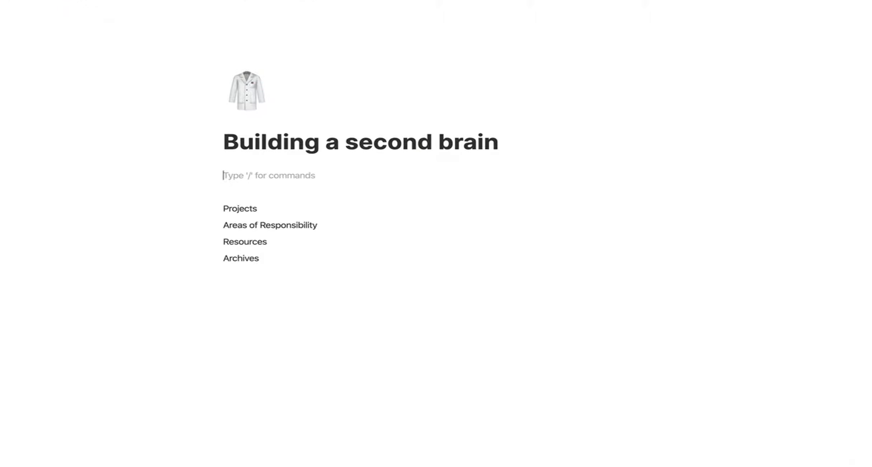
text(/)
click(606, 243)
Turn the Projects text line into a page.
click(278, 207)
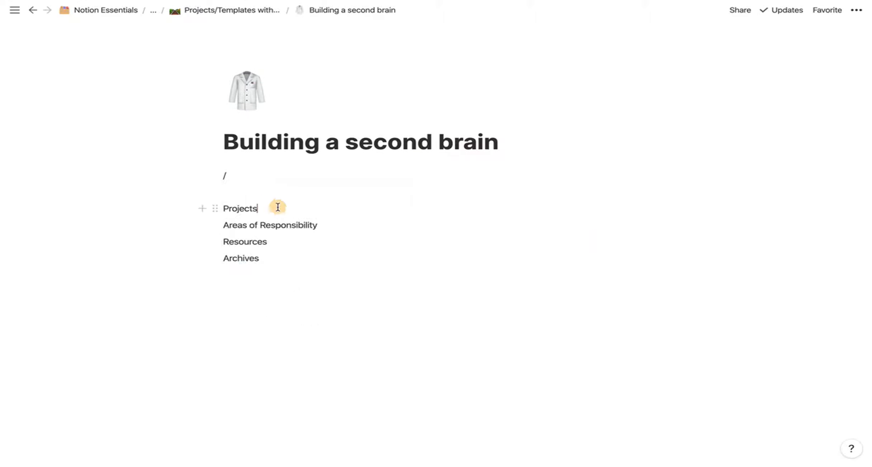
double_click(278, 207)
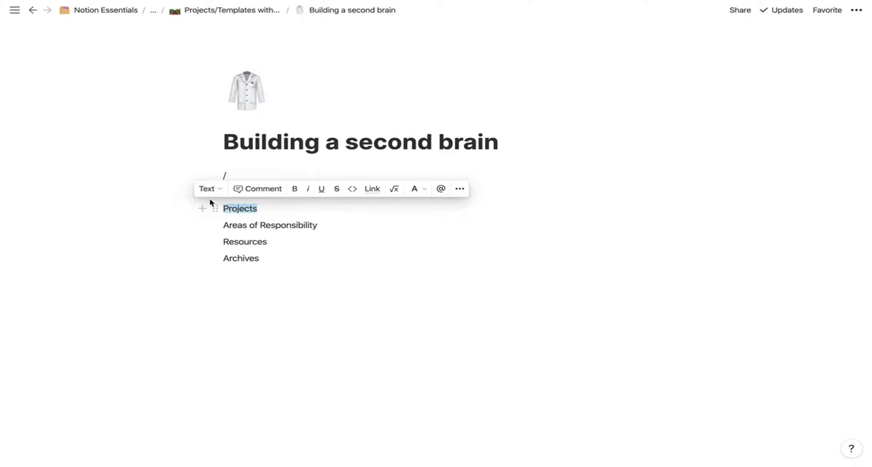
click(460, 189)
mouse_move(517, 258)
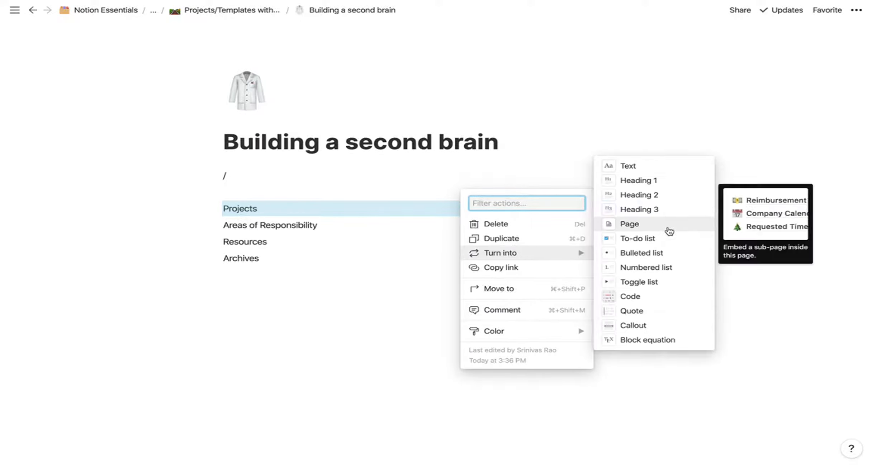
click(668, 225)
Open the Projects page, add an icon to it, and return to the Building a second brain page.
click(247, 207)
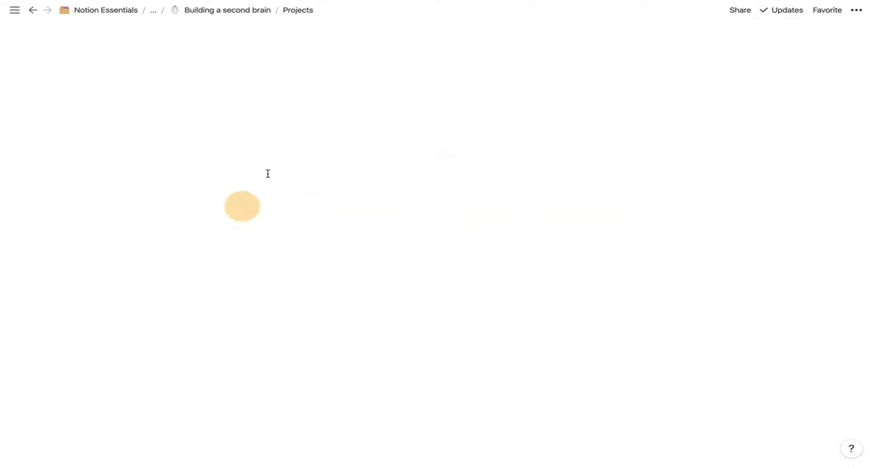
click(266, 70)
click(250, 9)
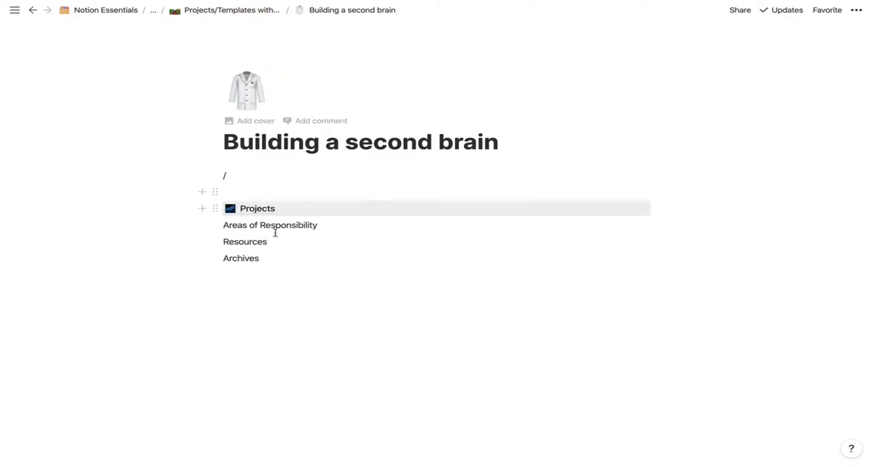
triple_click(313, 224)
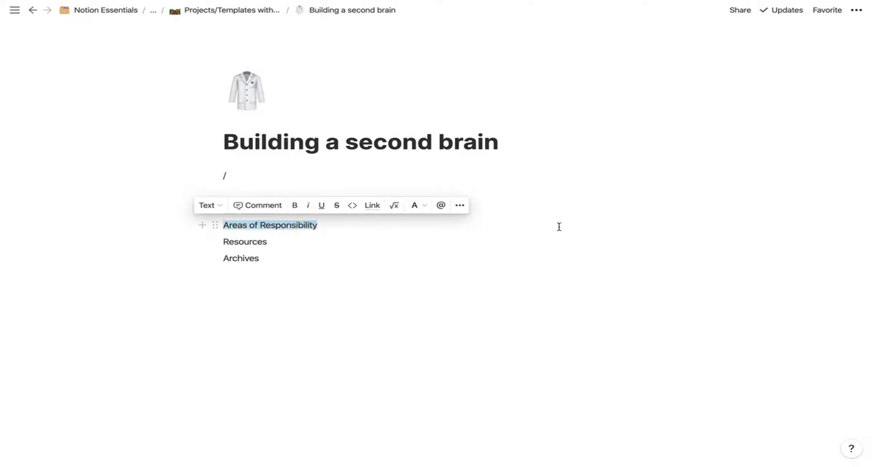
click(460, 205)
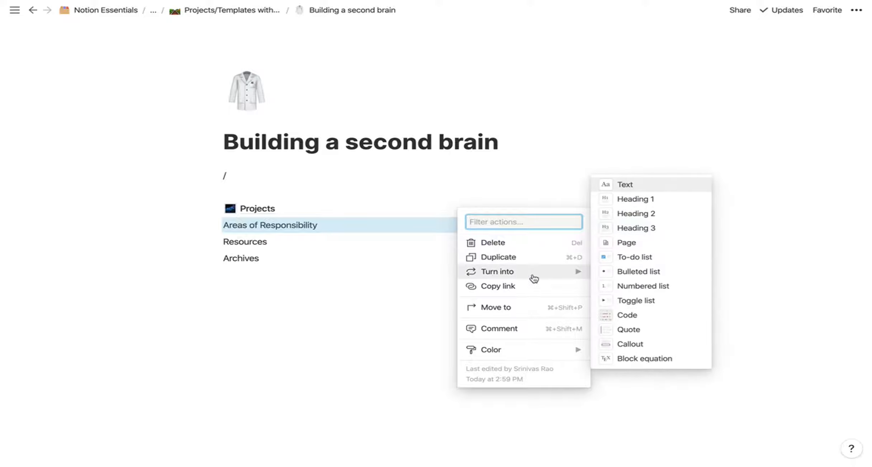
mouse_move(587, 275)
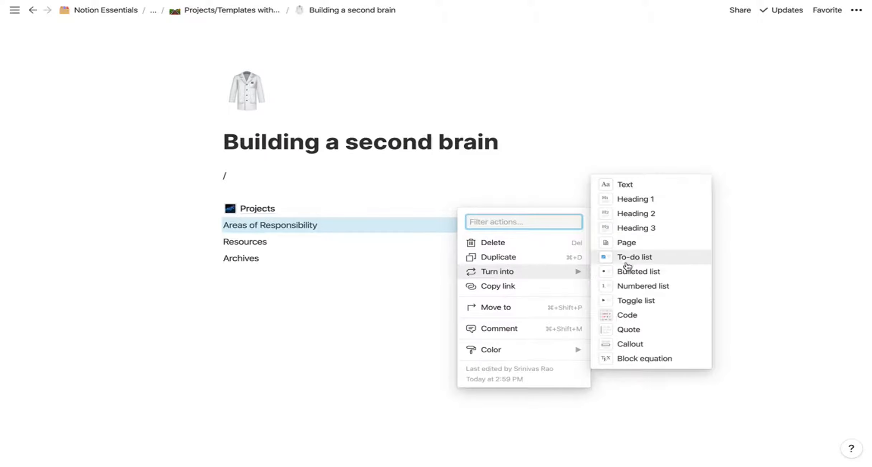
click(509, 152)
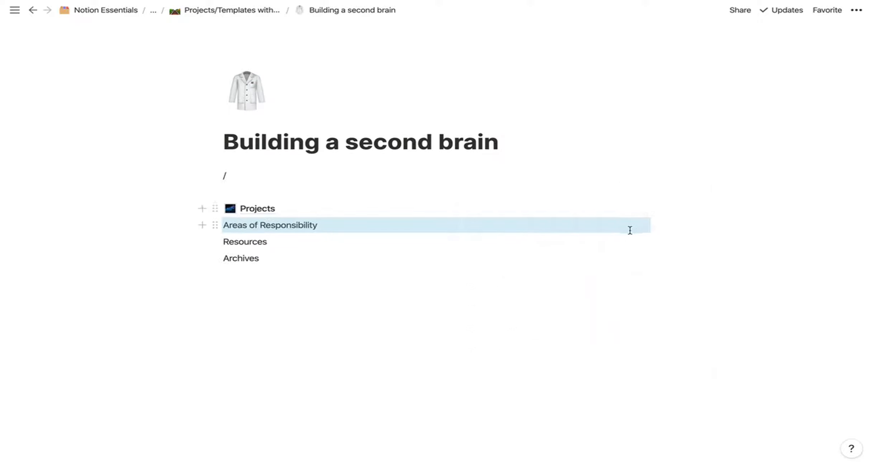
click(680, 195)
Turn the Areas of Responsibility text line into a page.
triple_click(311, 227)
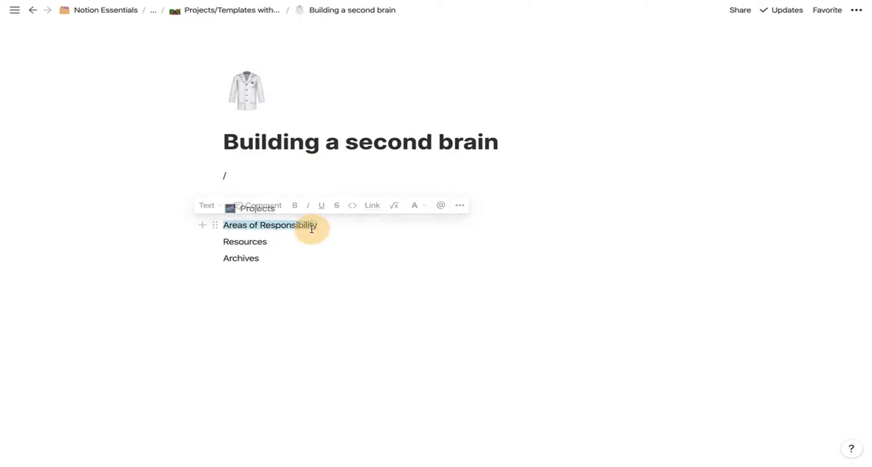
click(460, 208)
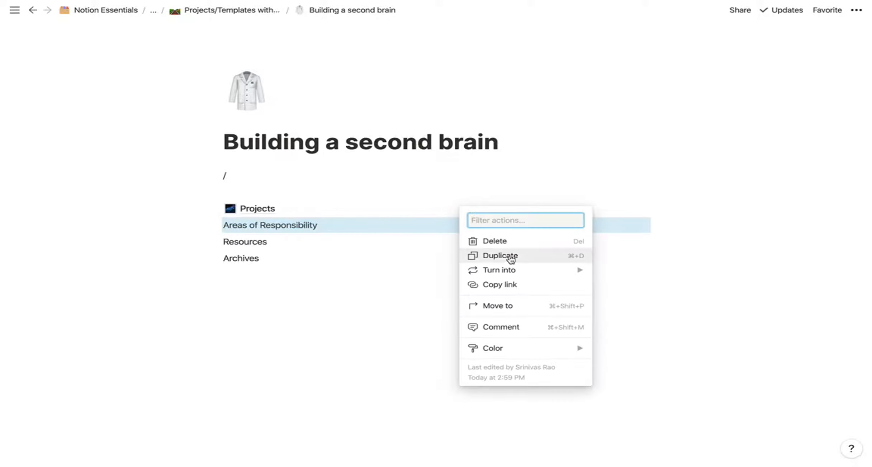
mouse_move(506, 269)
click(617, 240)
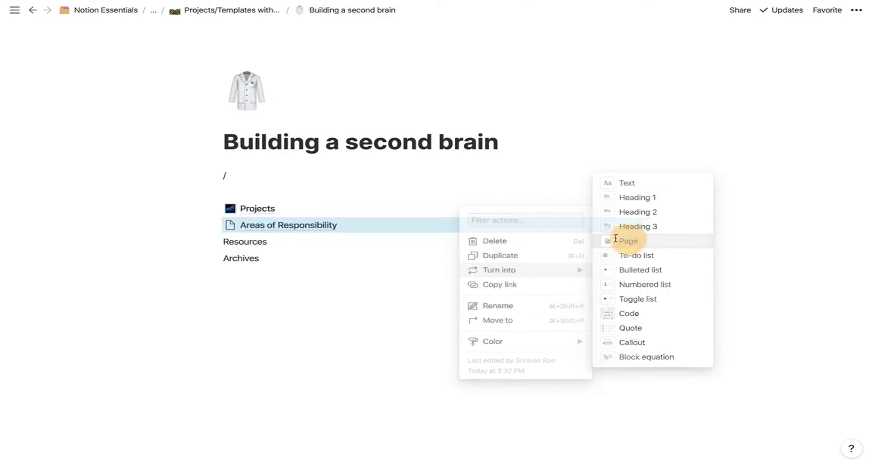
Turn the Resources text line into a page.
click(363, 241)
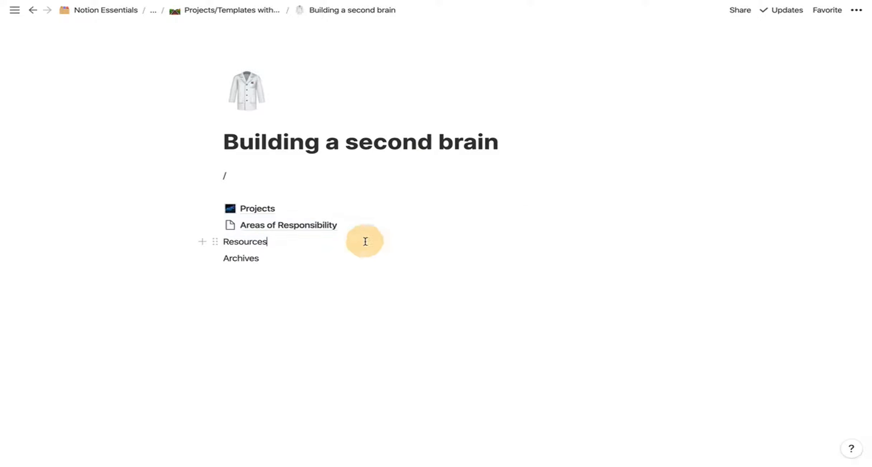
double_click(363, 242)
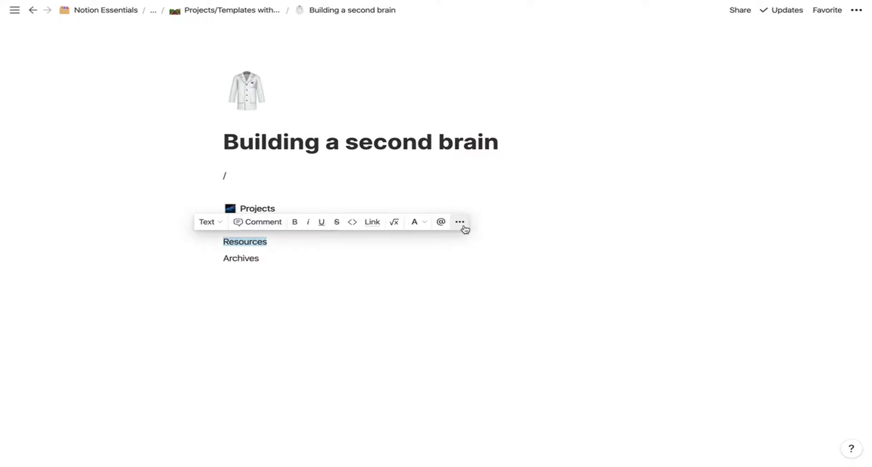
click(460, 222)
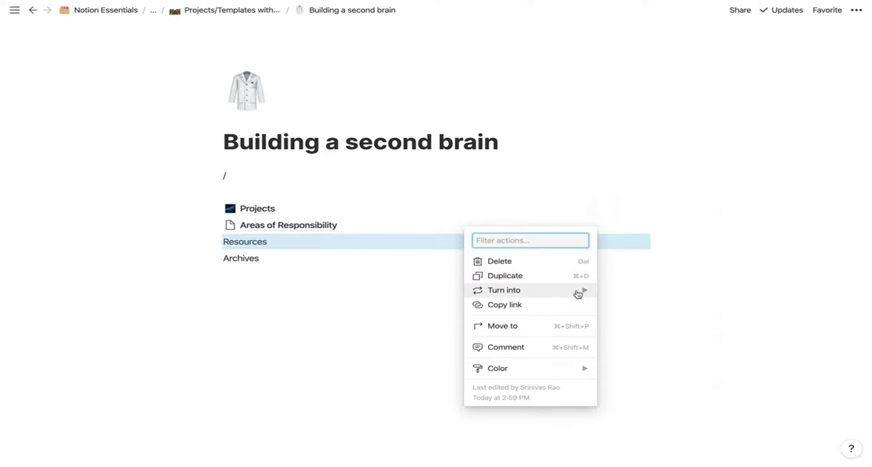
mouse_move(579, 291)
click(631, 260)
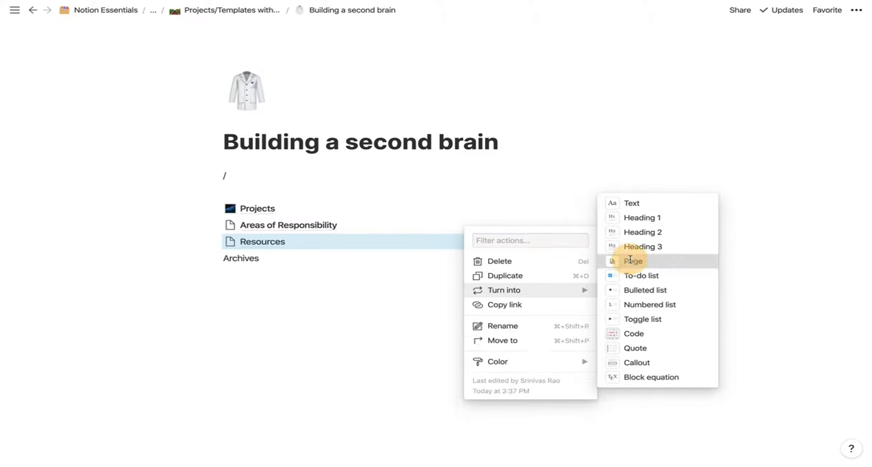
Turn the Archives text line into a page.
double_click(309, 256)
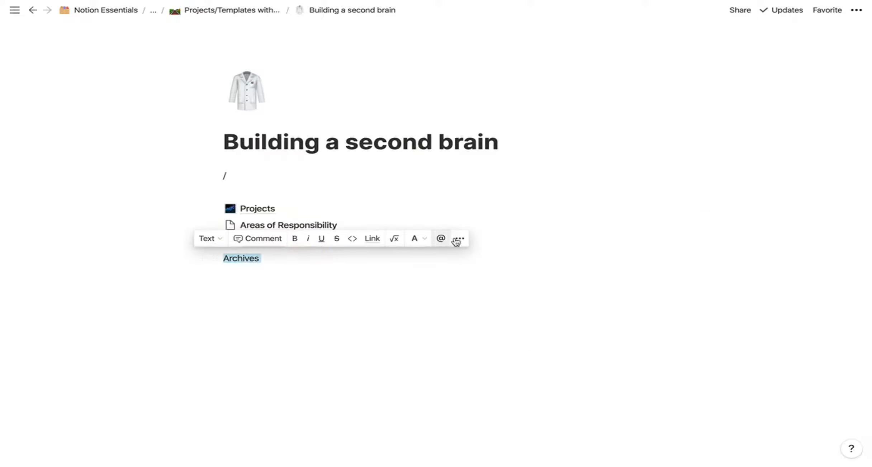
click(458, 239)
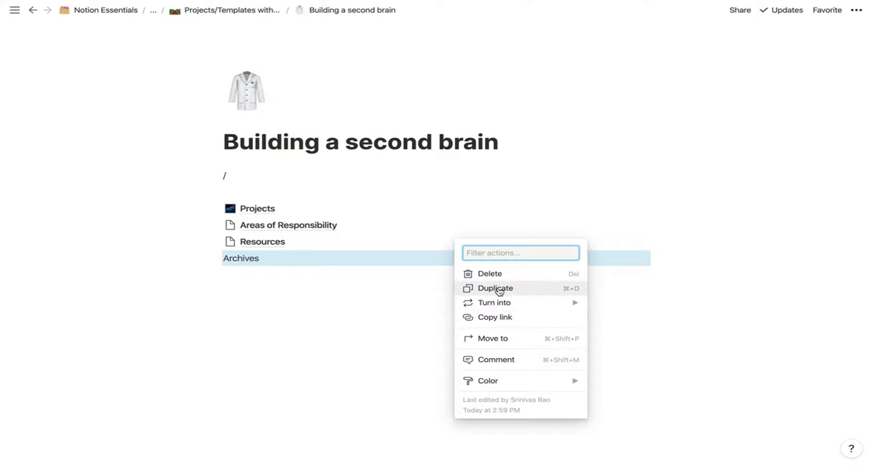
mouse_move(516, 304)
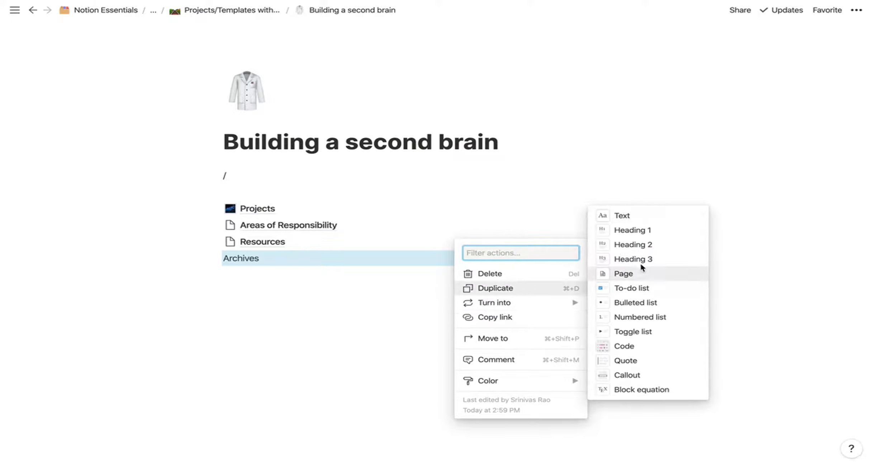
mouse_move(549, 304)
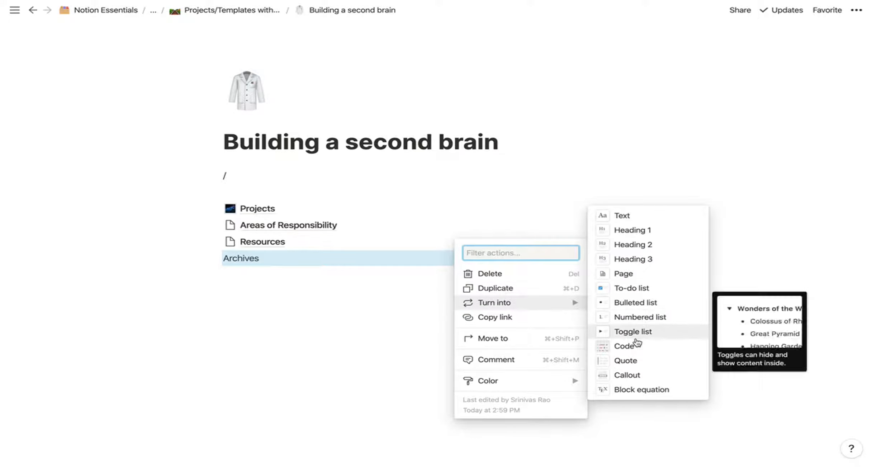
click(630, 276)
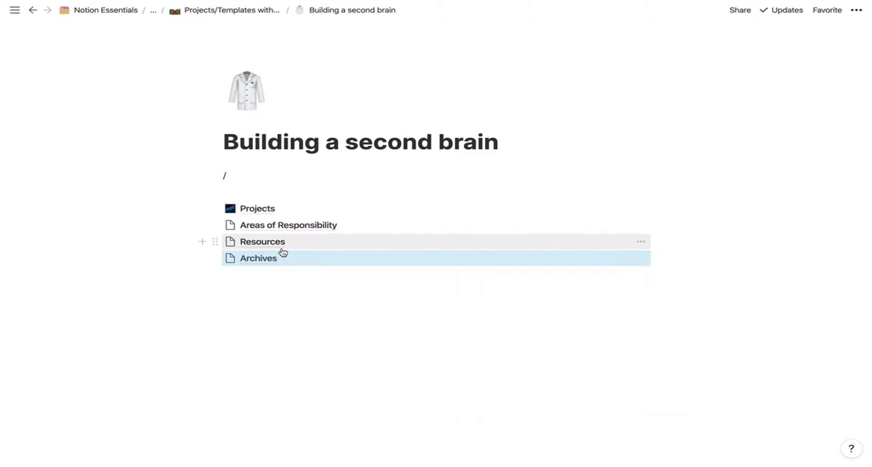
Open the Archives page and add an icon to it.
click(268, 257)
click(255, 72)
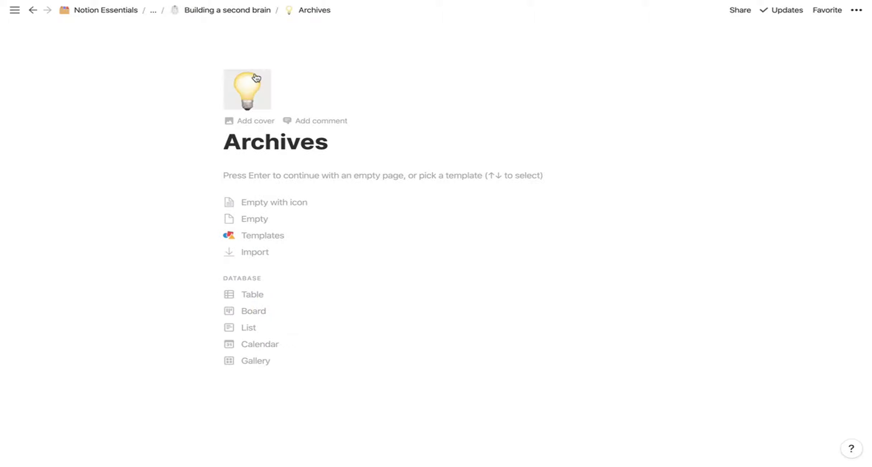
Replace the Archives page icon with the cardboard package emoji, found by filtering the emojis for "arc".
click(255, 75)
text(gra)
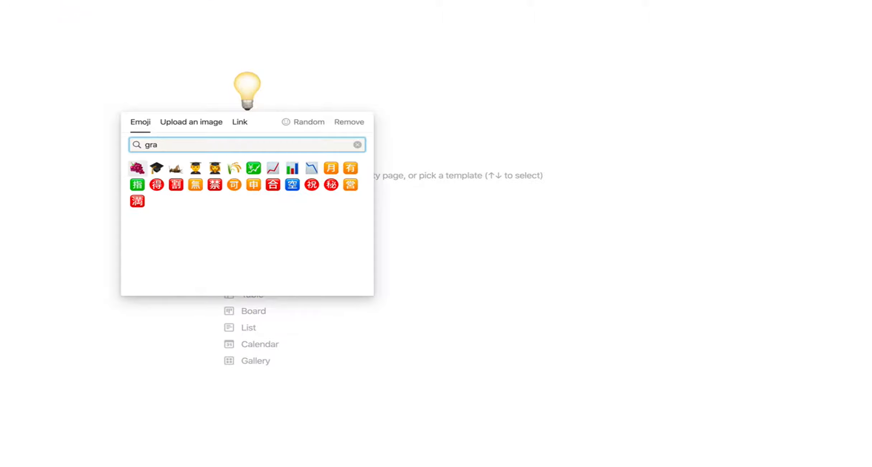
key(BackSpace)
key(BackSpace)
key(BackSpace)
text(tras)
key(BackSpace)
key(BackSpace)
key(BackSpace)
key(BackSpace)
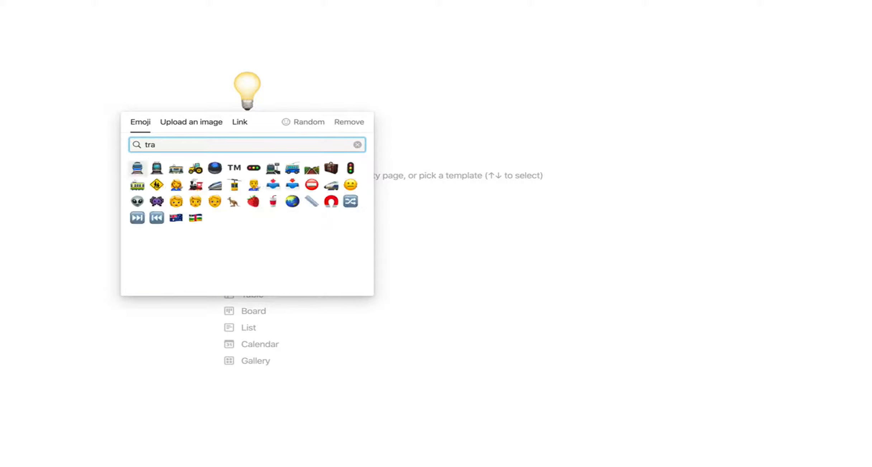
text(har)
key(BackSpace)
key(BackSpace)
key(BackSpace)
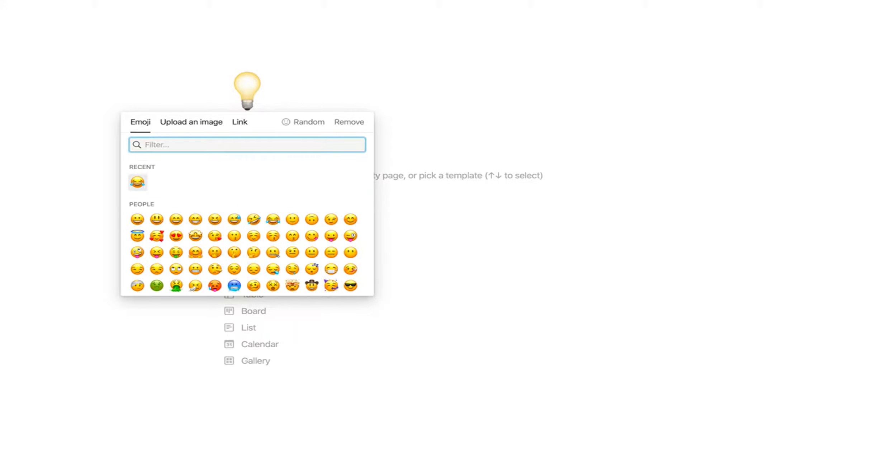
text(arc)
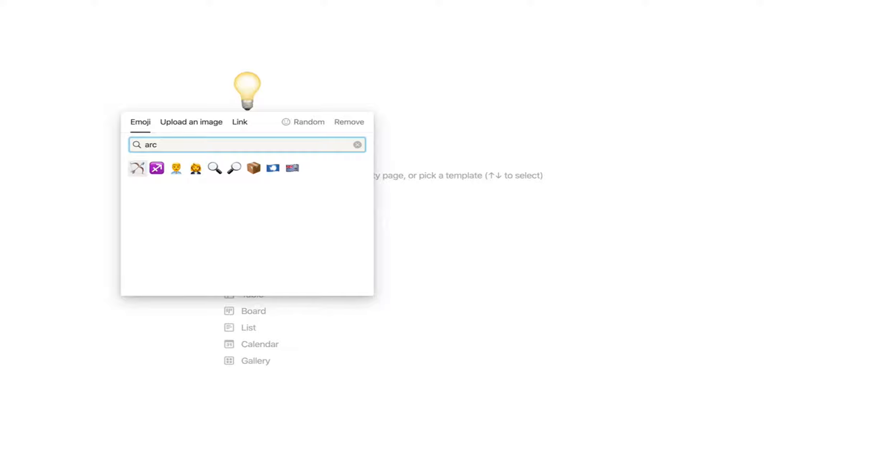
click(253, 168)
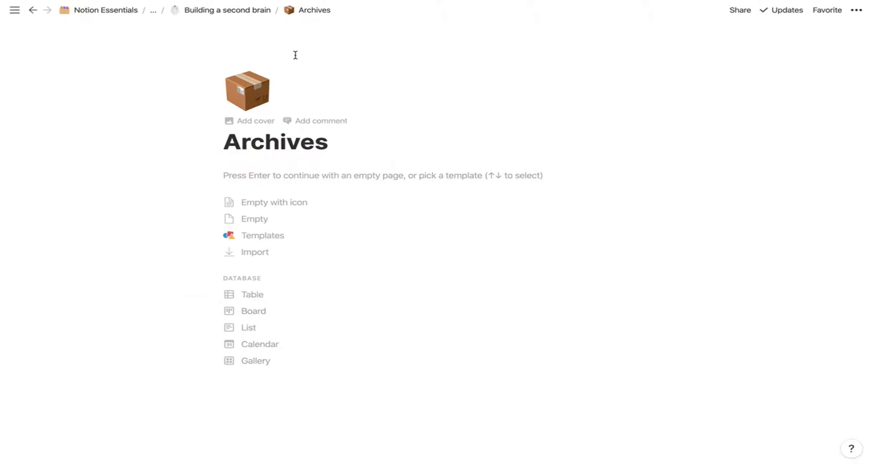
Return to the Building a second brain page and delete the stray slash above the subpage list.
click(255, 11)
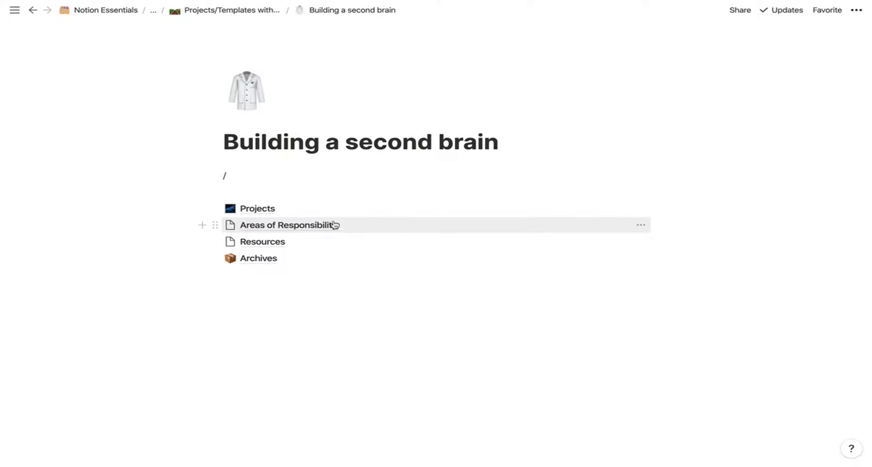
click(255, 175)
key(BackSpace)
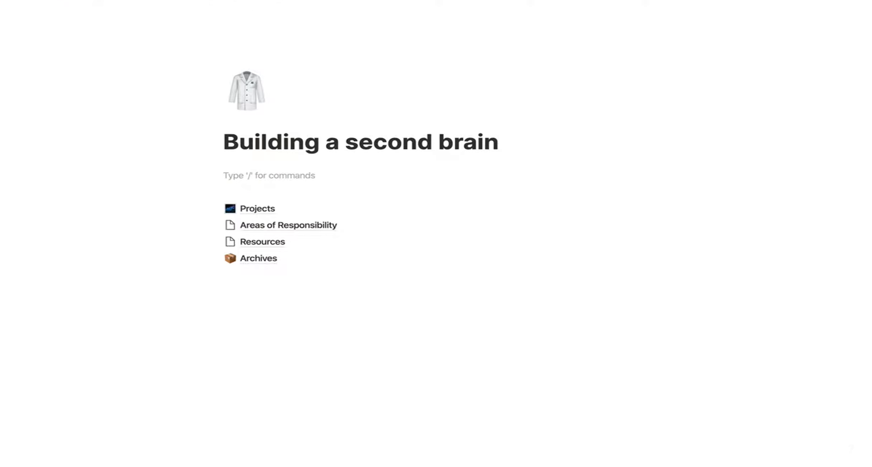
Open the Projects page and insert a subpage titled "Action Steps".
click(252, 207)
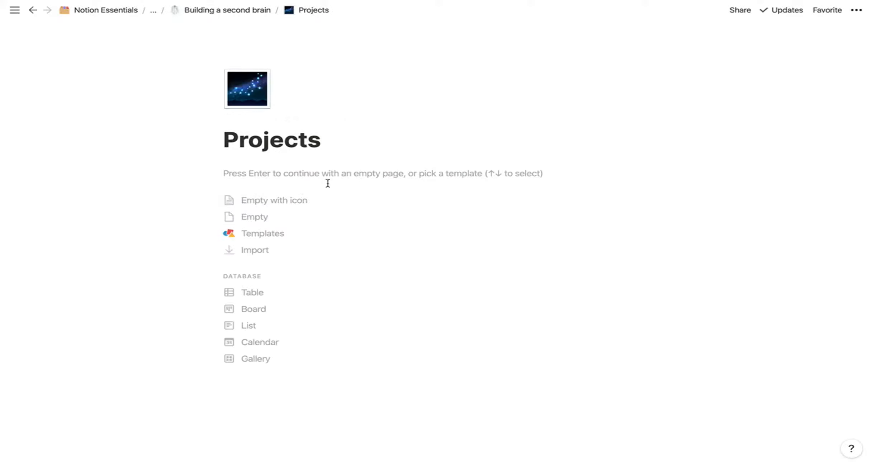
click(303, 176)
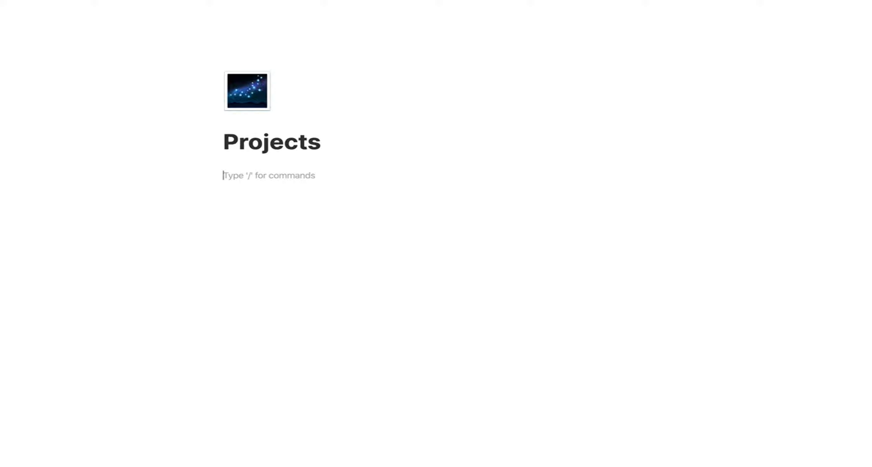
text(/page)
key(Return)
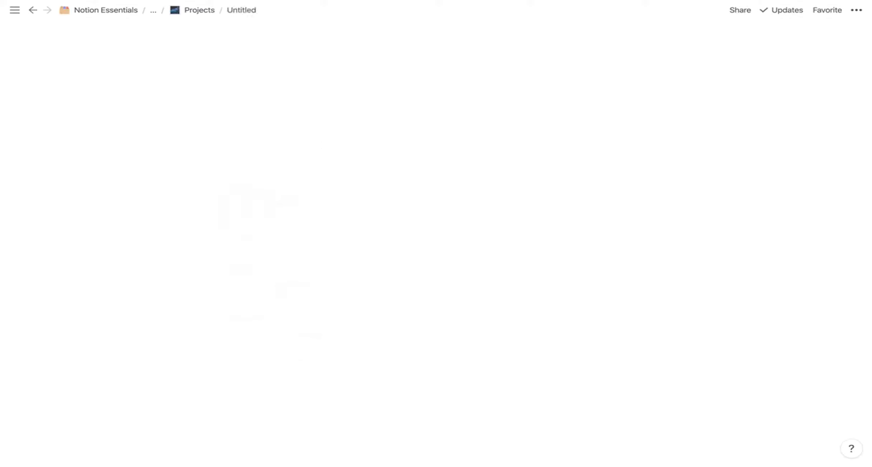
text(ACtion Steps)
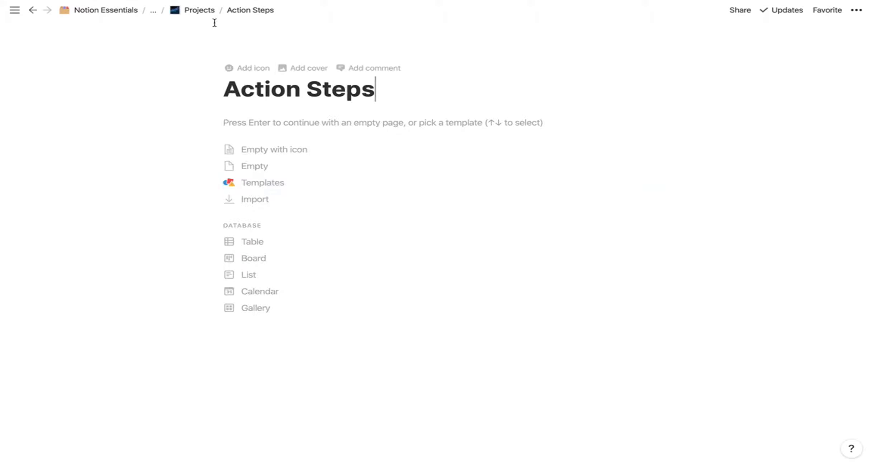
Return to the Projects page and add the text lines "Reference Materials" and "Backburner Items" below Action Steps.
click(203, 10)
click(304, 225)
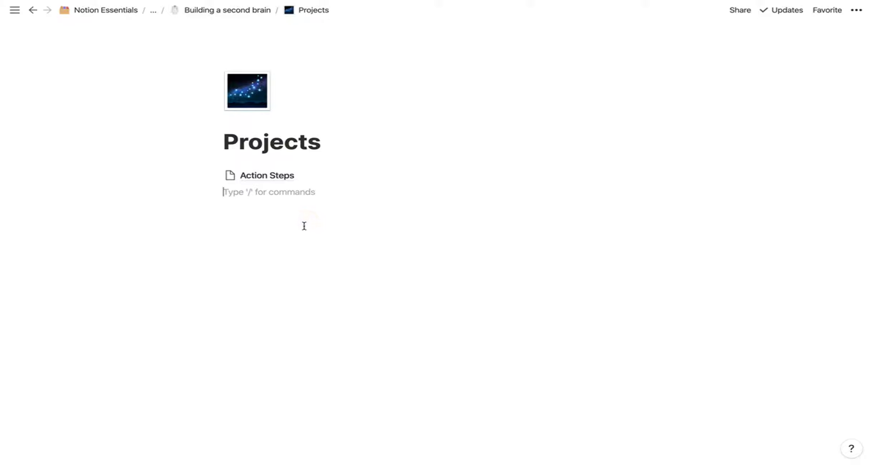
key(BackSpace)
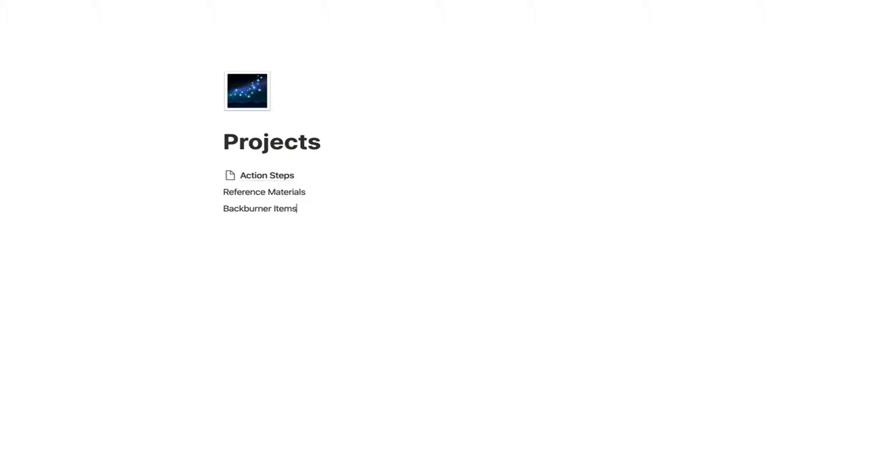
Open the Action Steps page and insert an inline table in it.
click(298, 174)
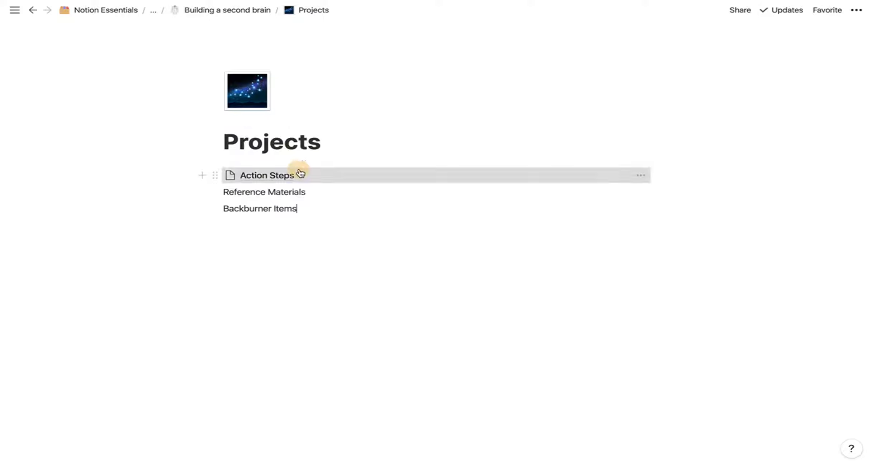
click(284, 125)
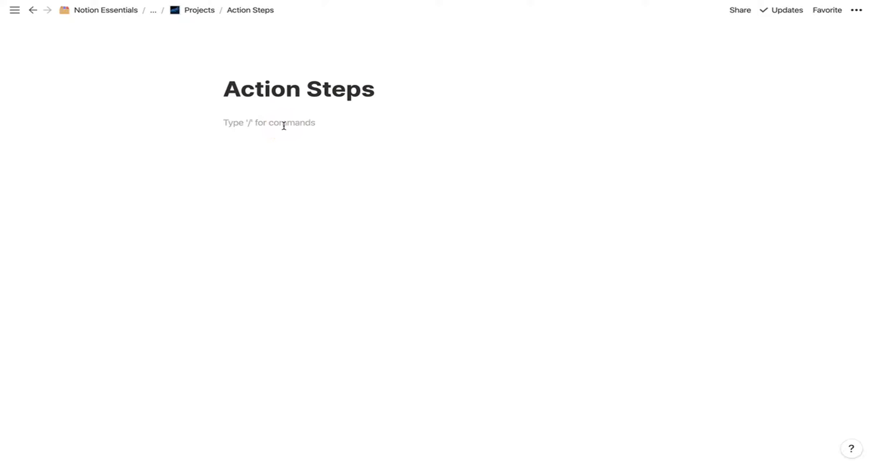
text(/table)
key(Return)
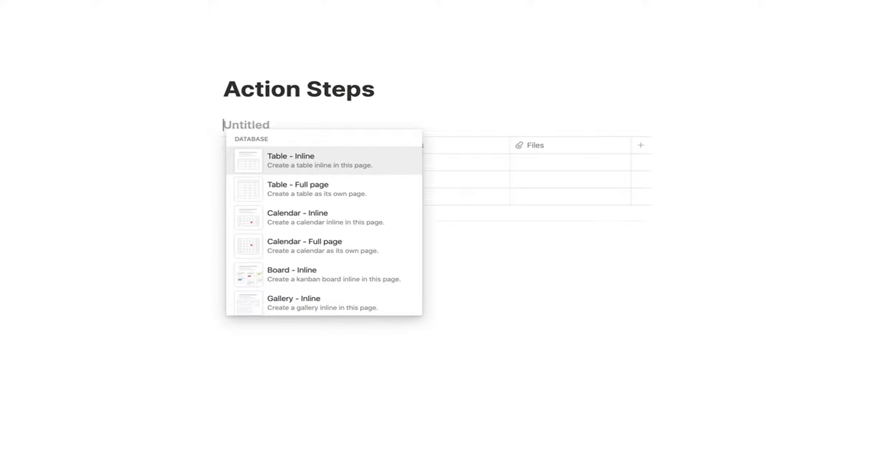
Go back to the Projects page and turn the Reference Materials text line into a page.
click(197, 10)
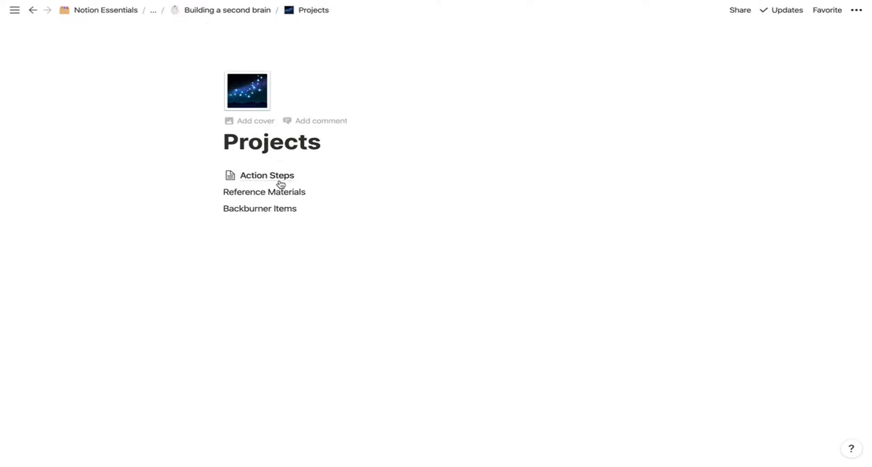
click(278, 187)
click(275, 191)
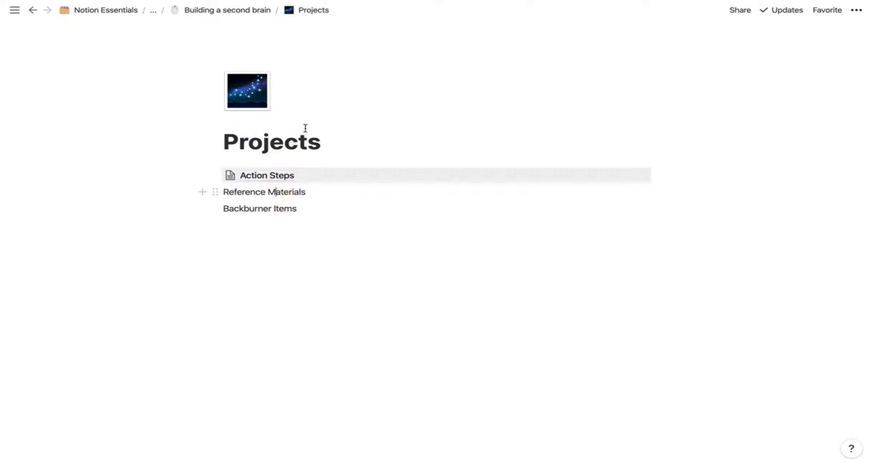
triple_click(266, 196)
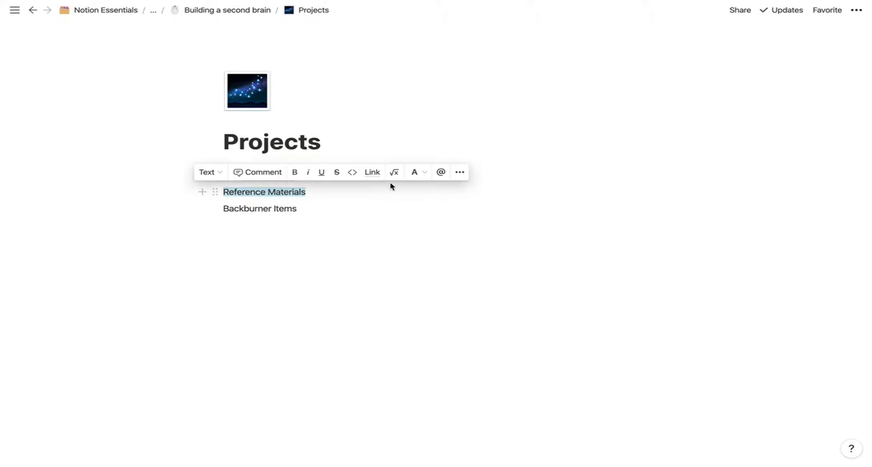
click(463, 172)
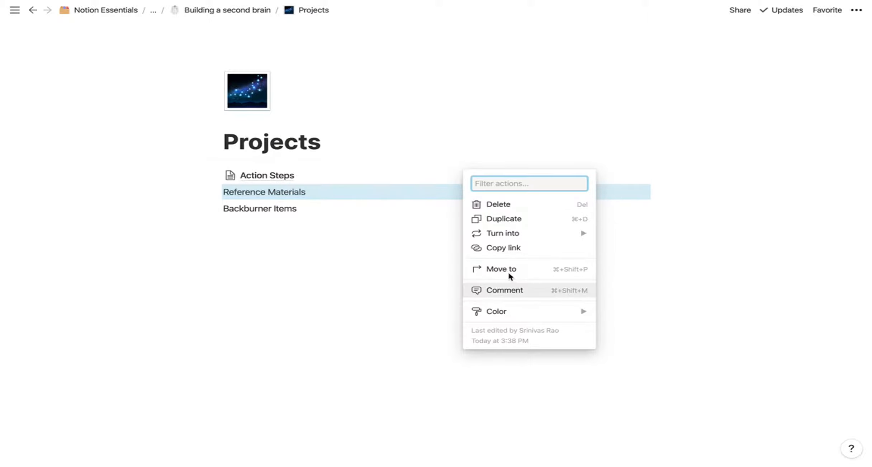
mouse_move(516, 235)
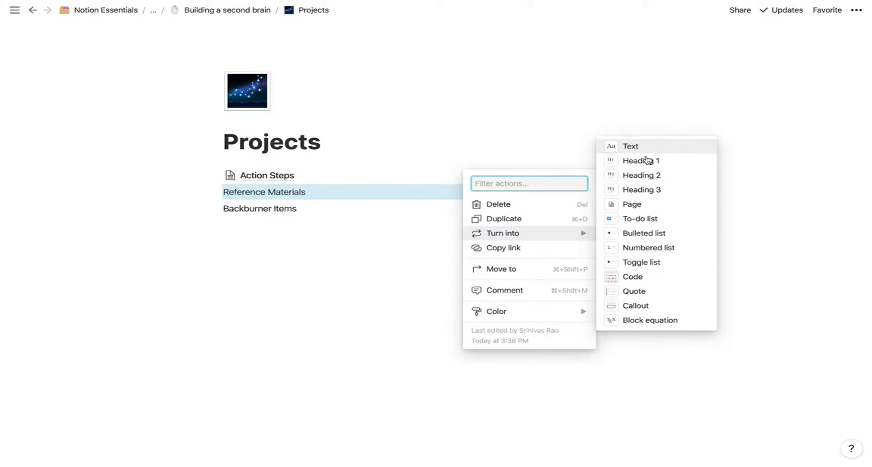
click(636, 204)
Open the Reference Materials page, add an icon to it and return to Projects.
click(282, 196)
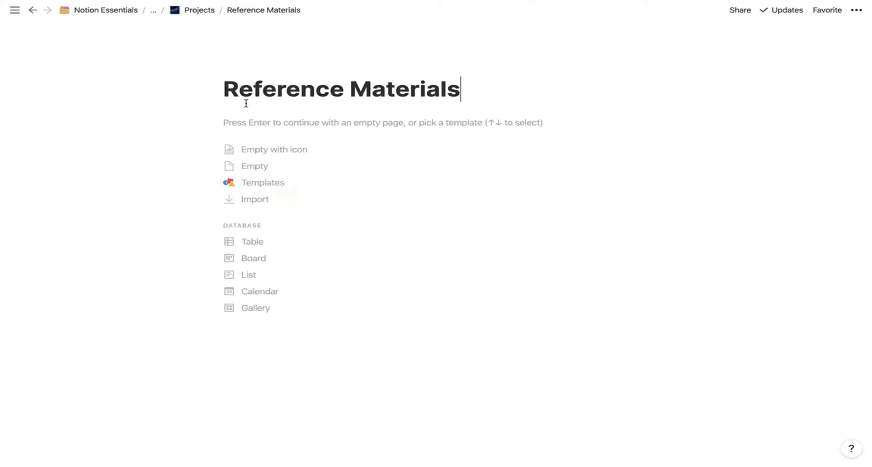
click(246, 71)
click(201, 9)
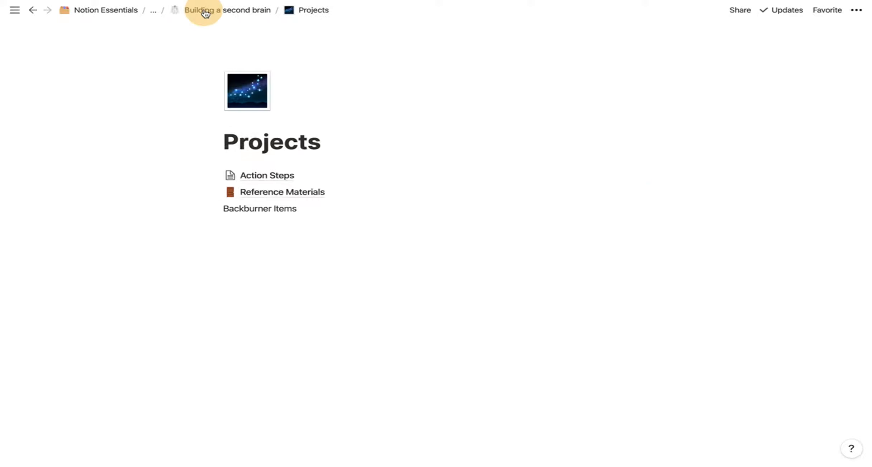
Turn the Backburner Items text line into a page.
triple_click(269, 206)
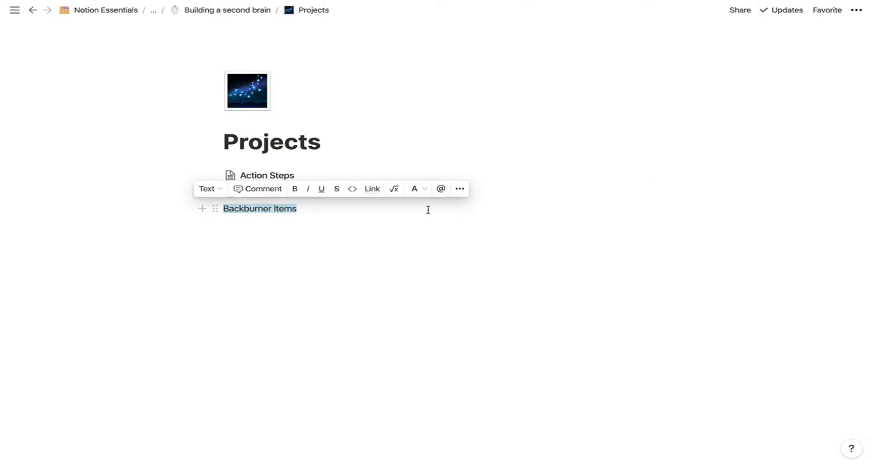
click(460, 189)
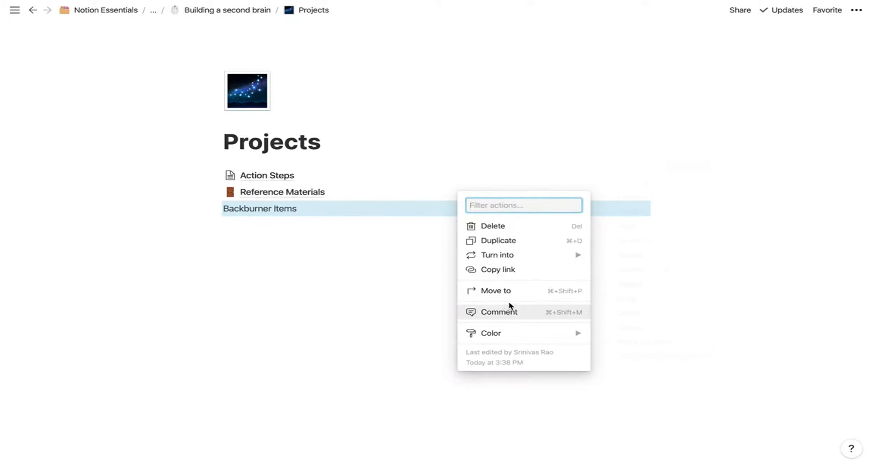
mouse_move(579, 251)
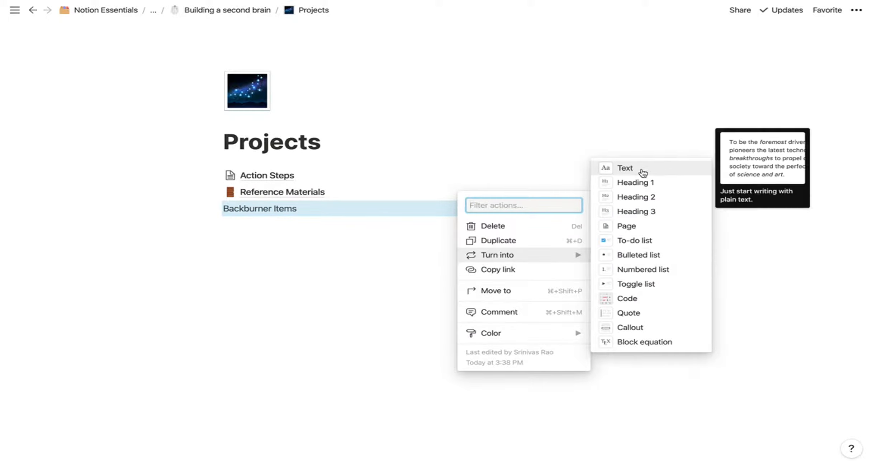
click(632, 227)
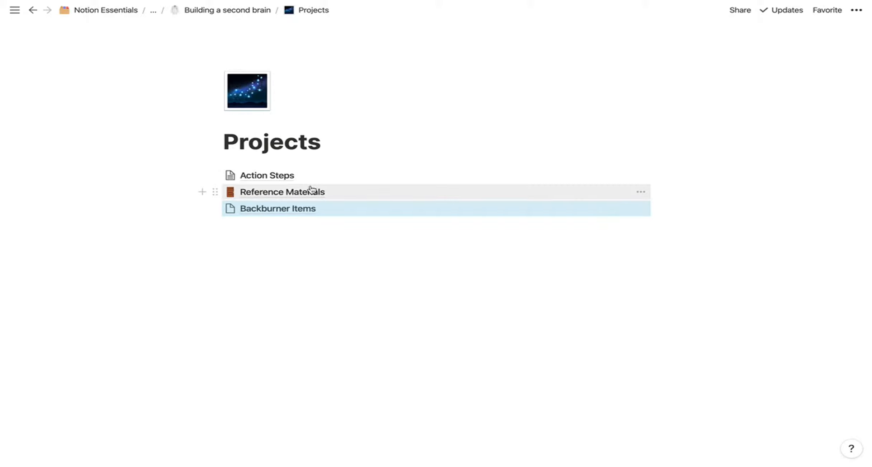
Open the Backburner Items page, add an icon to it and return to Projects.
click(297, 215)
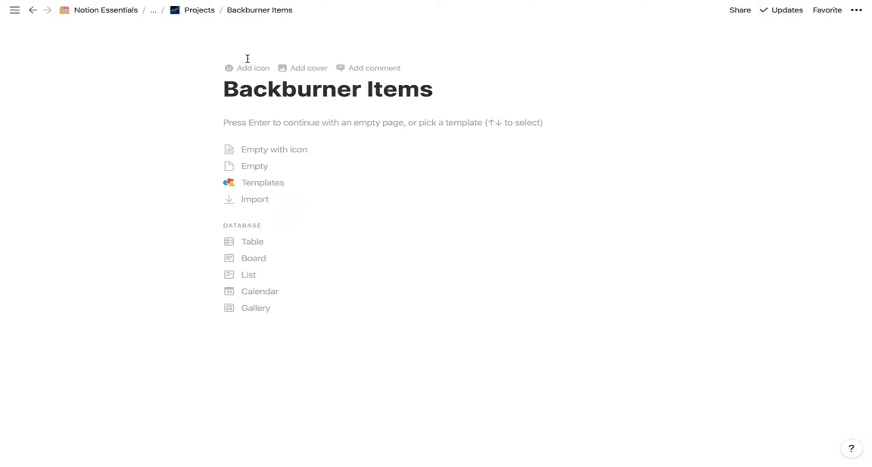
click(248, 69)
click(201, 11)
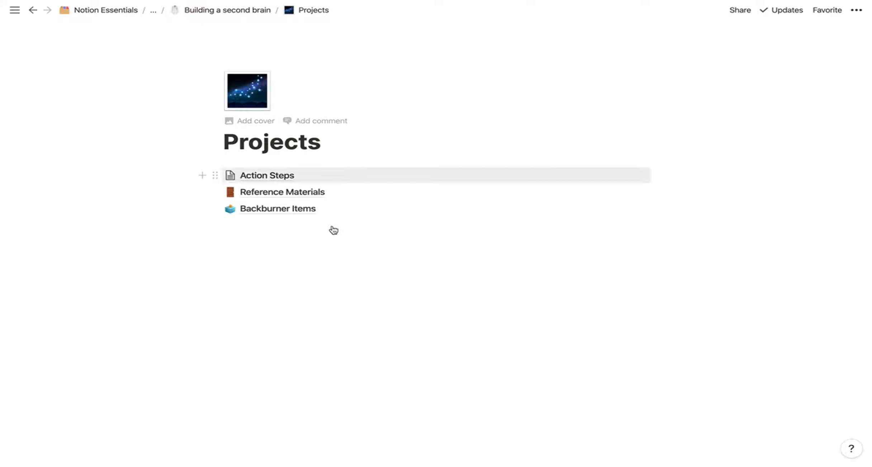
Insert a new subpage below the three existing subpages on the Projects page, leaving an empty line above it.
click(309, 257)
key(Return)
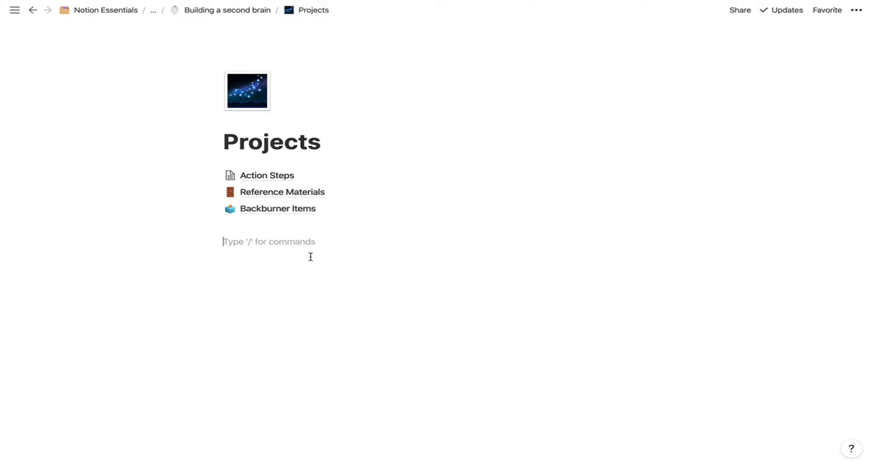
text(.)
key(BackSpace)
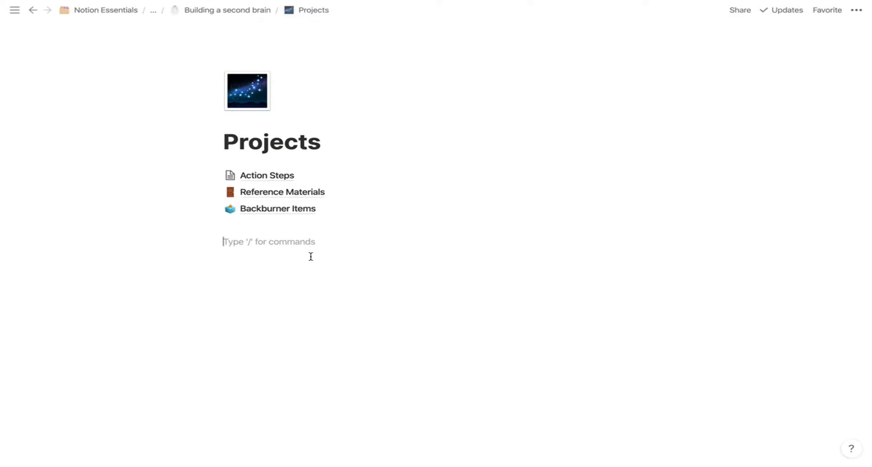
text(/ag)
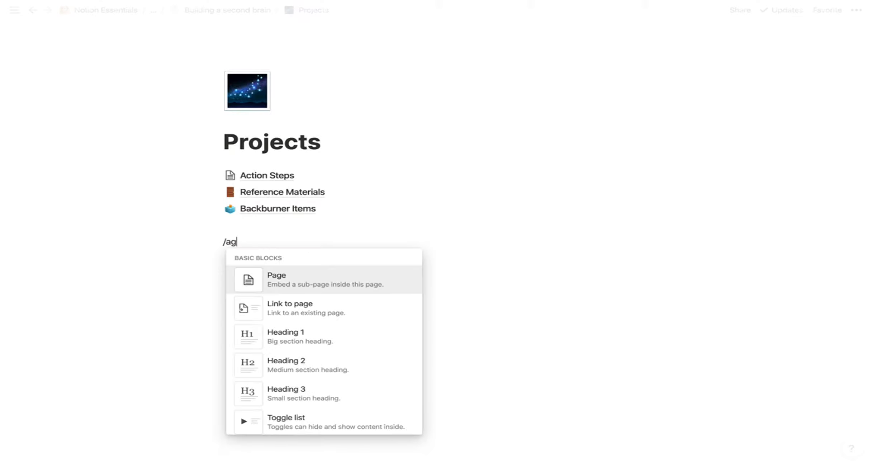
key(BackSpace)
key(BackSpace)
text(/pag)
key(BackSpace)
key(BackSpace)
key(BackSpace)
key(BackSpace)
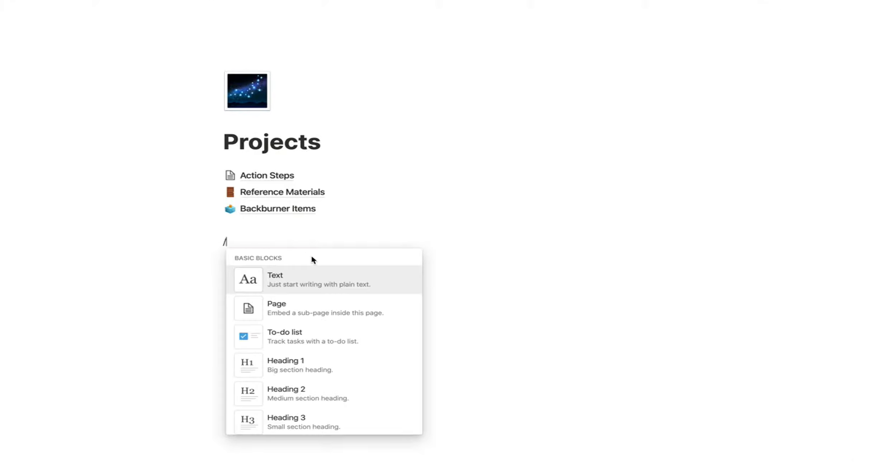
text(pag)
key(Return)
Title the new page New Project and return to the Projects page.
text(N)
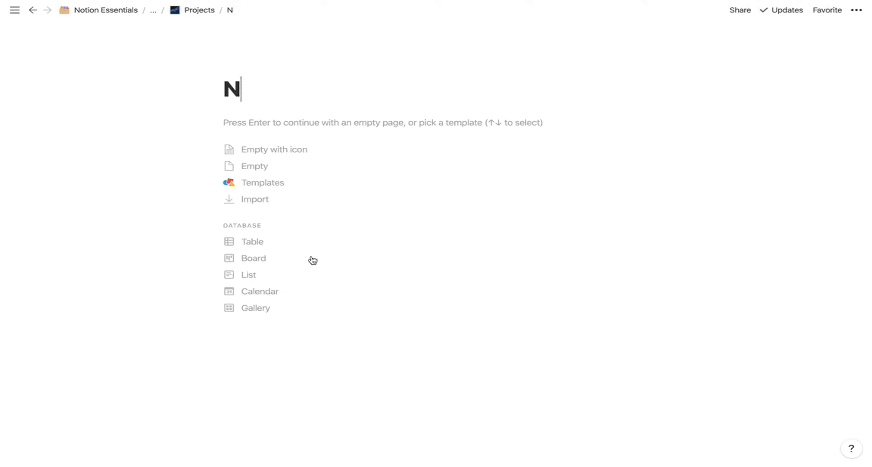
text(ew Proecj)
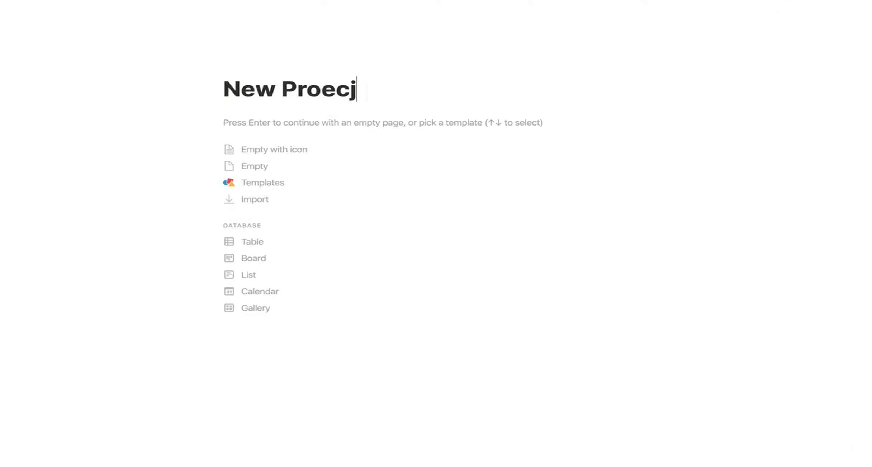
key(BackSpace)
key(BackSpace)
key(BackSpace)
text(ject)
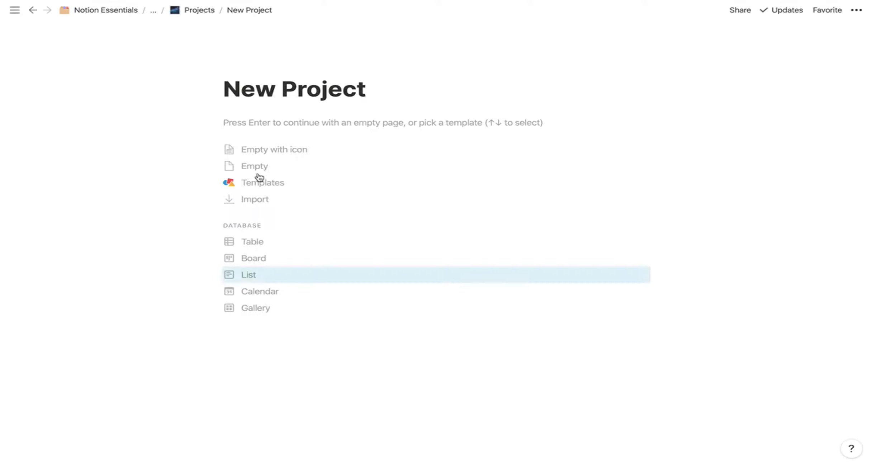
click(196, 11)
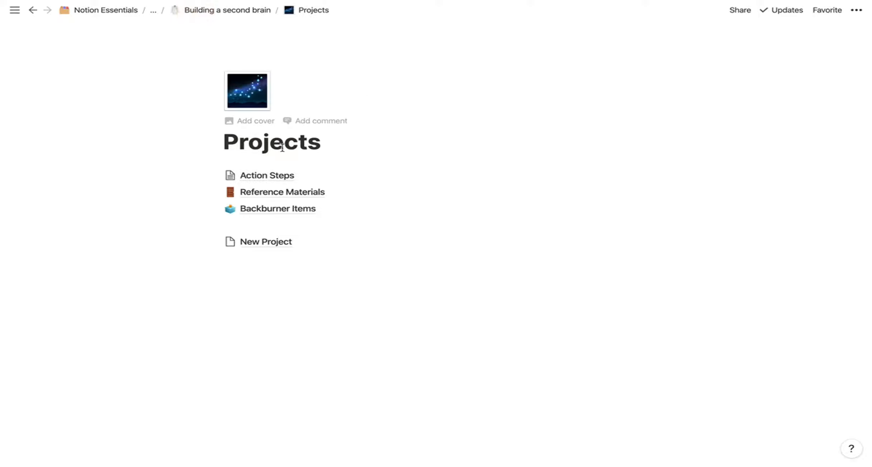
Move Action Steps below Reference Materials in the Projects page list, undoing an accidental move into another page.
drag(354, 174, 354, 192)
drag(354, 165, 298, 176)
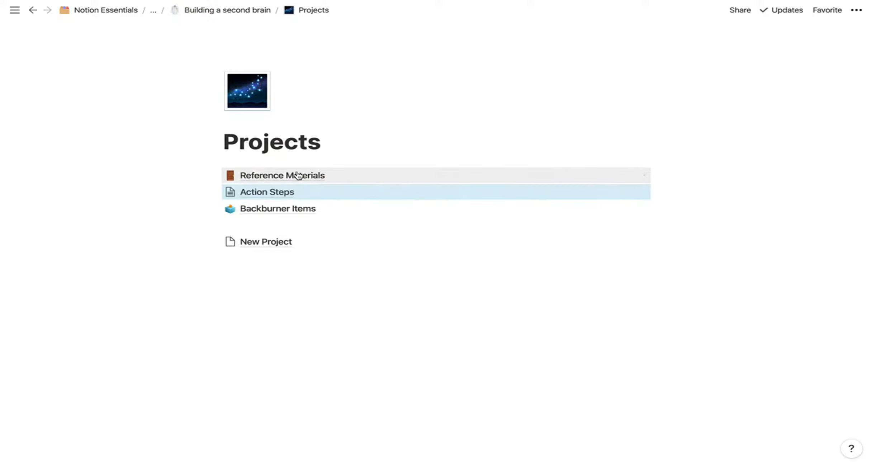
drag(216, 191, 218, 175)
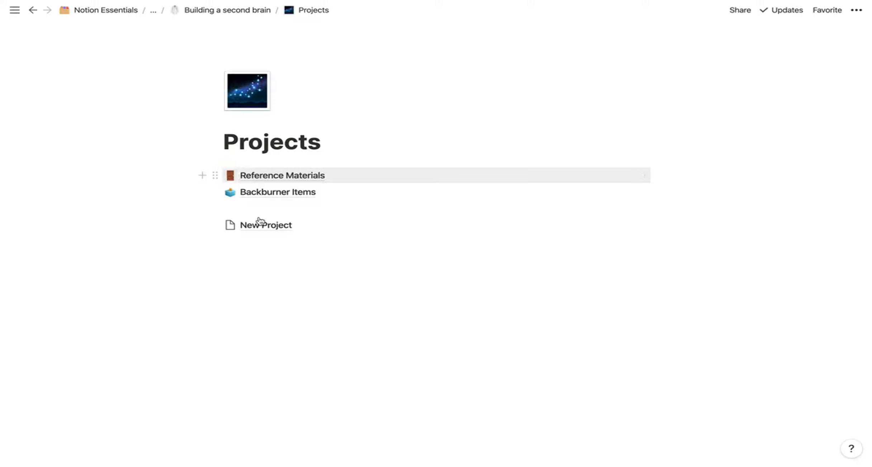
key(ctrl+z)
Open the Action Steps page, add an icon to it and return to Projects.
click(320, 199)
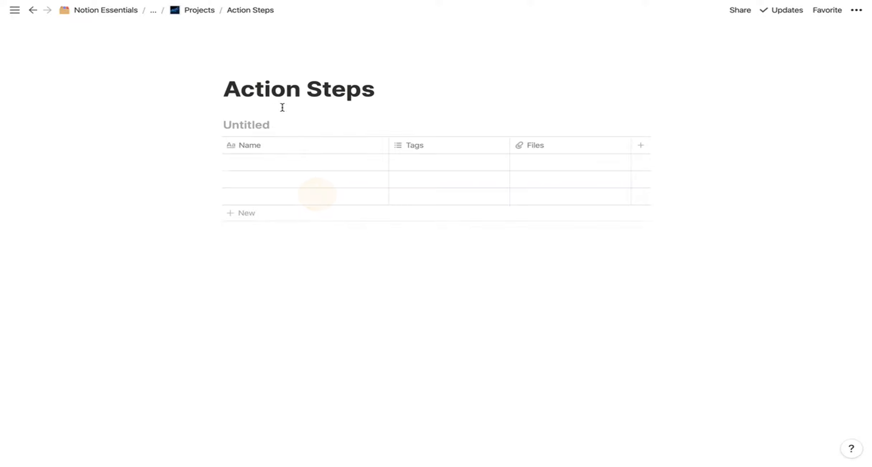
click(267, 69)
click(193, 14)
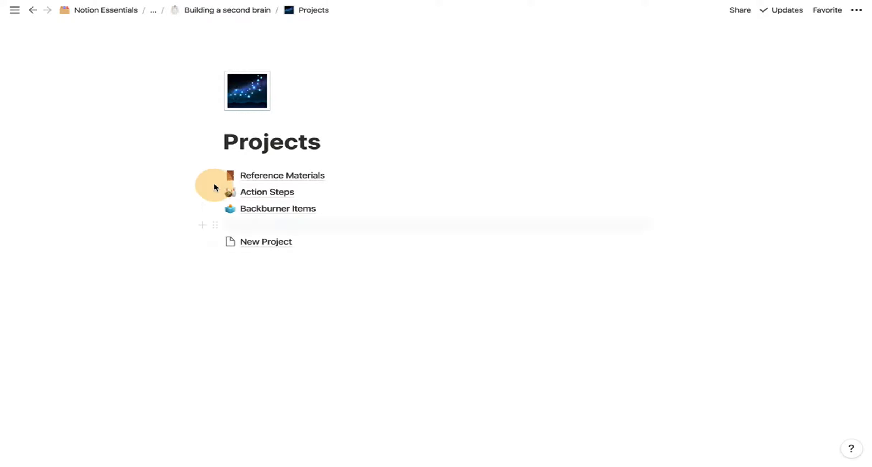
Move Reference Materials, Action Steps and Backburner Items into the New Project page, and add an icon to that page.
drag(215, 187, 269, 237)
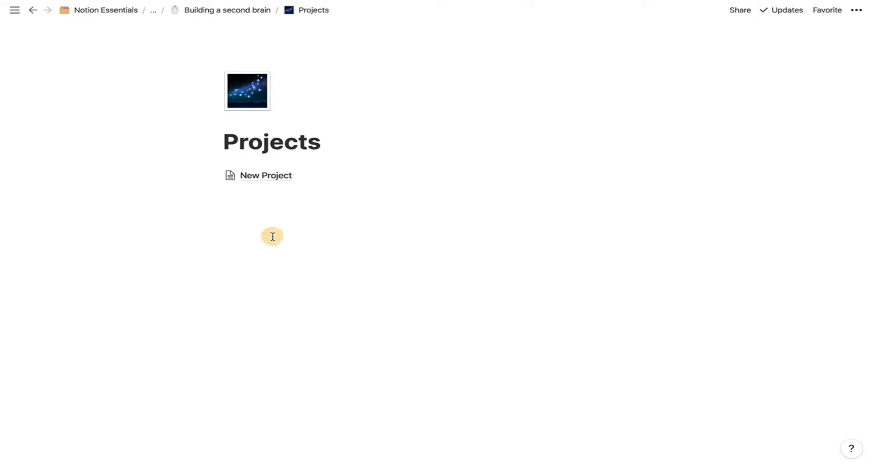
click(265, 176)
click(249, 68)
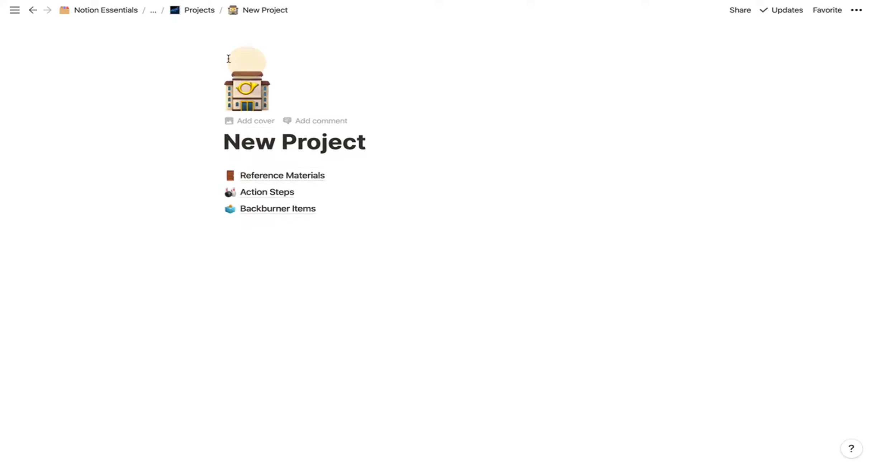
click(197, 10)
Insert a template button below the New Project page on the Projects page.
click(314, 246)
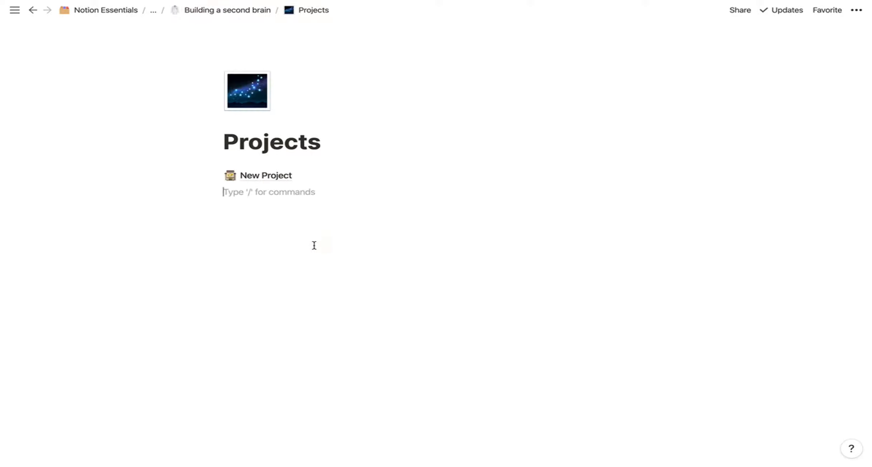
key(Return)
text(/t)
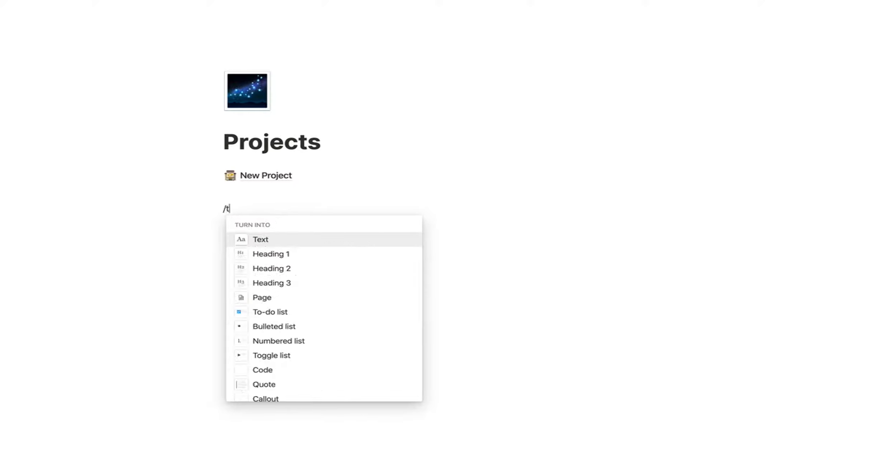
text(empl)
click(315, 246)
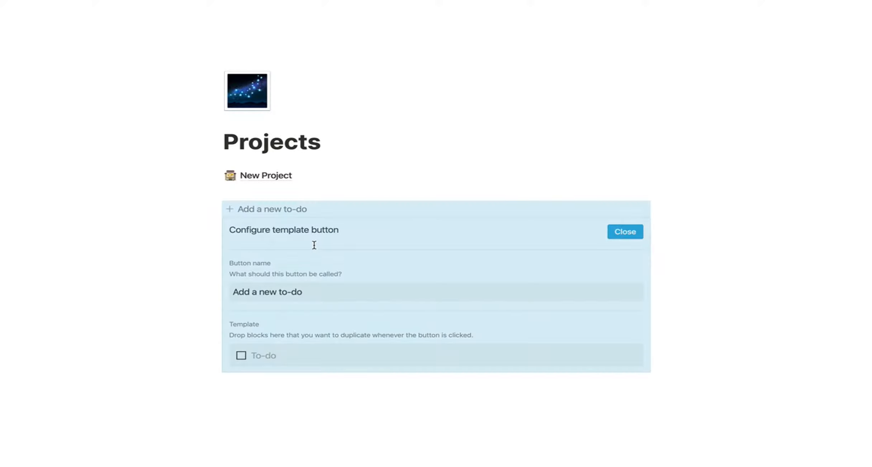
Name the template button New Project.
triple_click(304, 289)
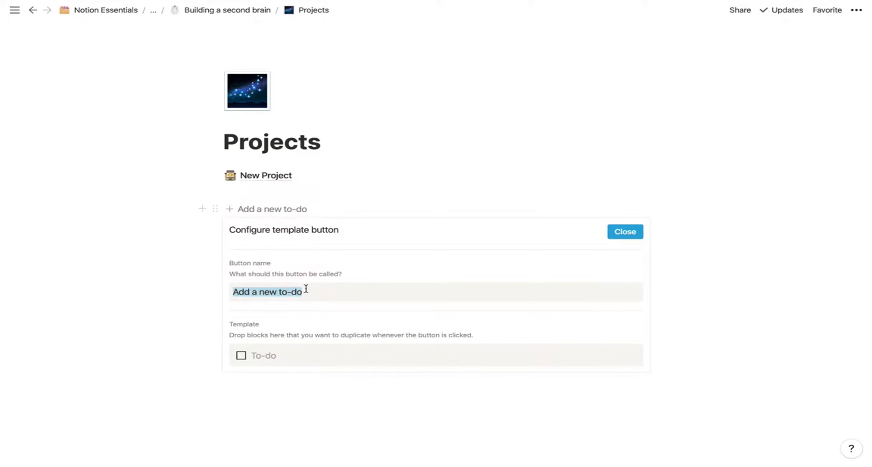
key(BackSpace)
text(New Pr)
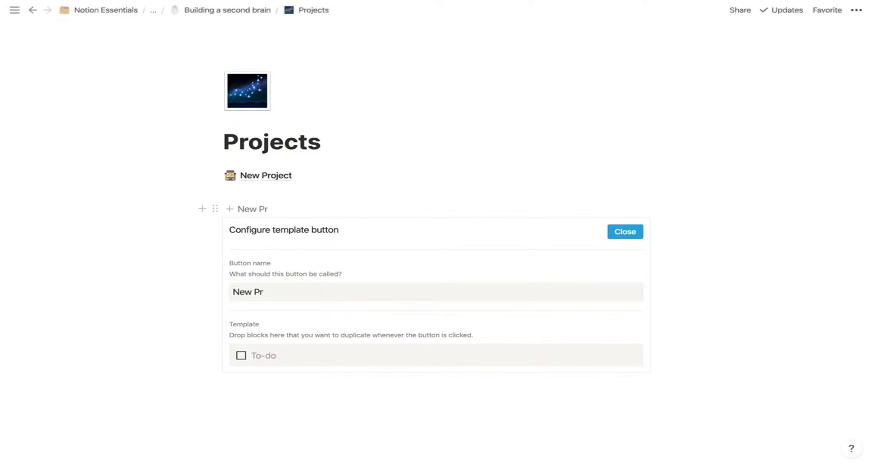
text(oject)
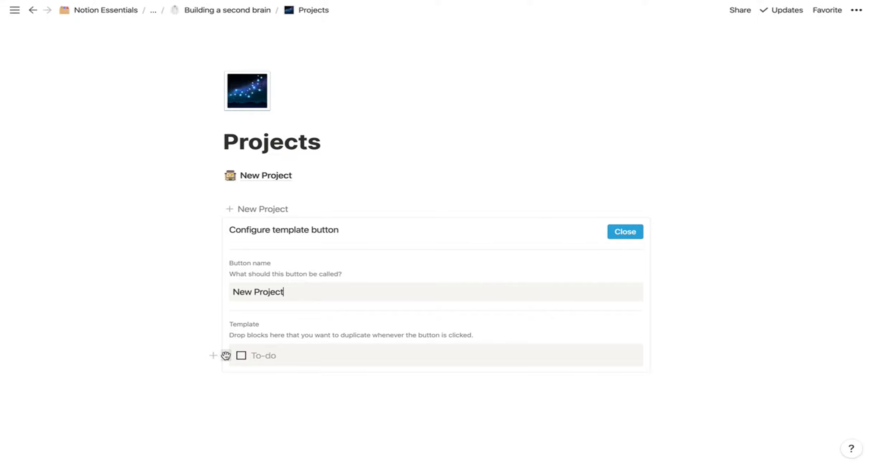
Replace the default to-do in the button's template with the New Project page and close the button configuration.
click(226, 356)
click(157, 299)
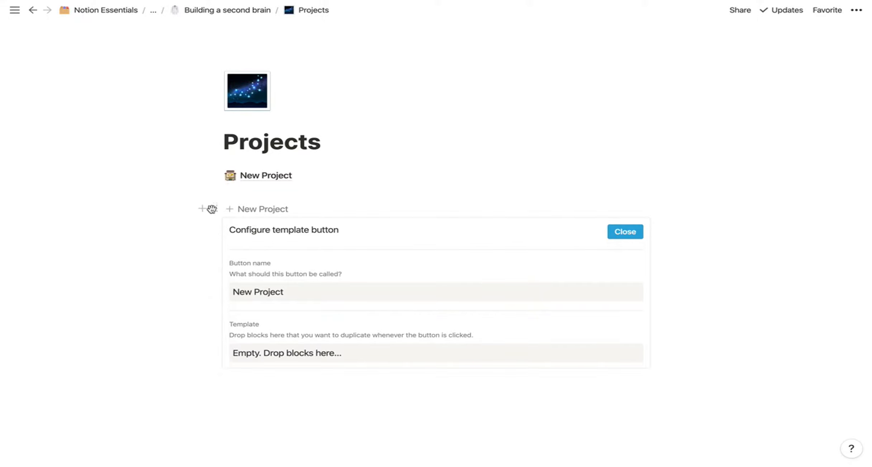
drag(215, 176, 255, 337)
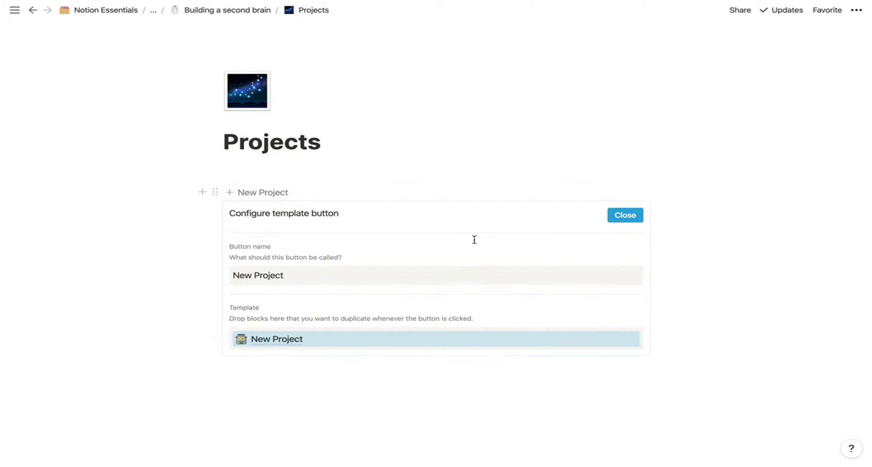
click(625, 215)
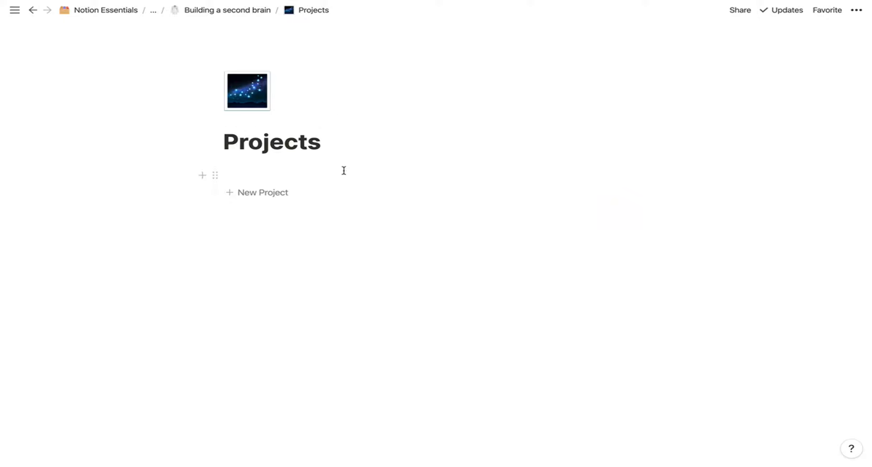
Test the New Project template button by generating two project pages, opening each one and returning to Projects.
click(305, 169)
click(260, 193)
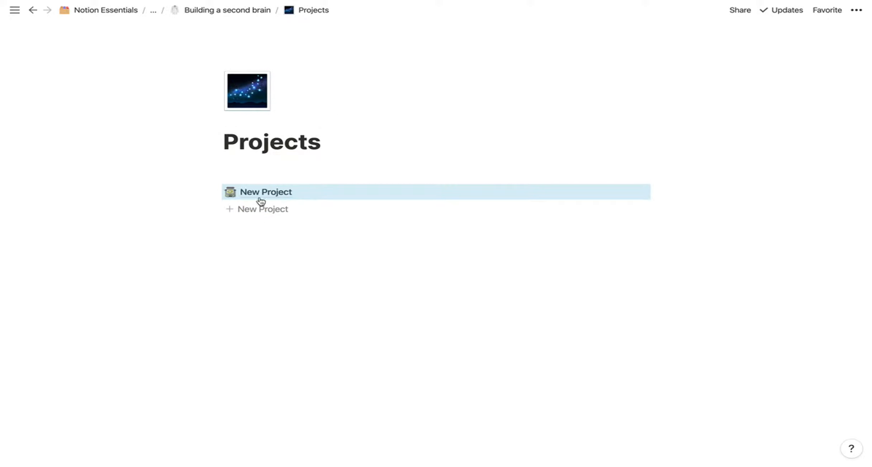
click(259, 193)
click(199, 11)
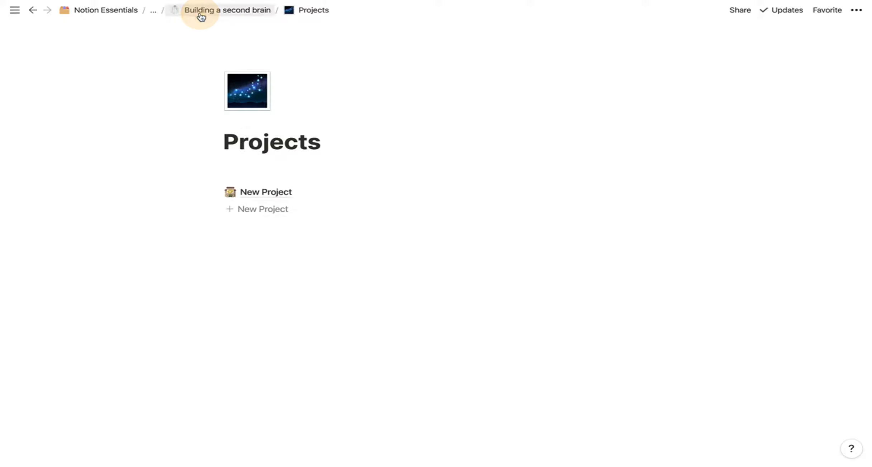
click(257, 217)
click(283, 208)
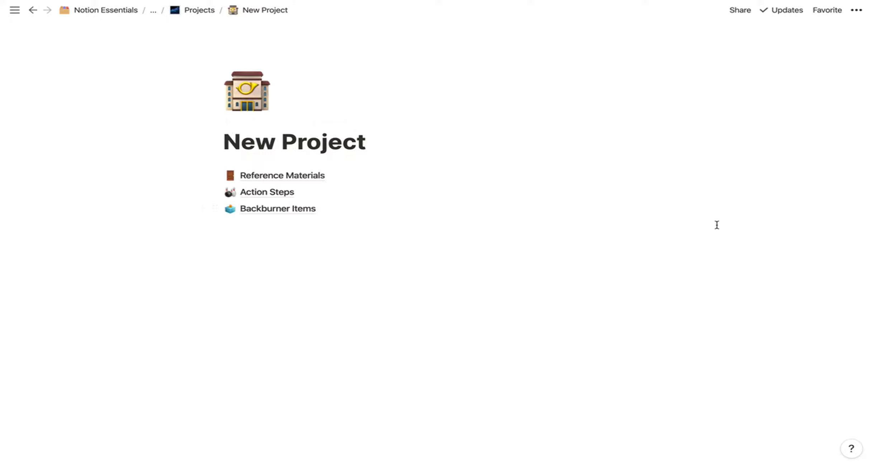
click(198, 11)
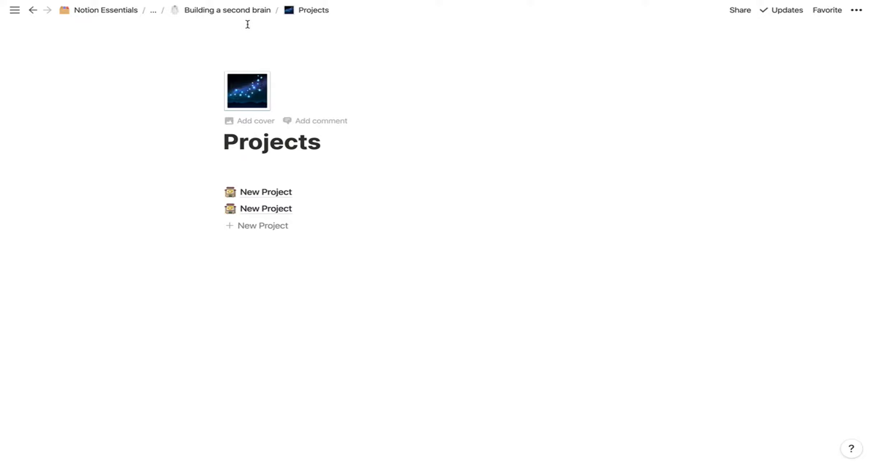
Go up to the Building a second brain page and on to its parent page, Projects/Templates with Multiple pages and Blocks.
click(247, 10)
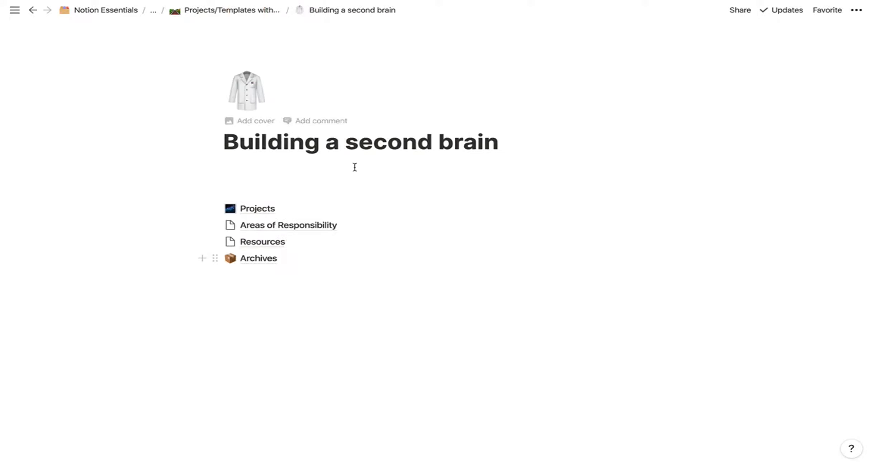
click(255, 178)
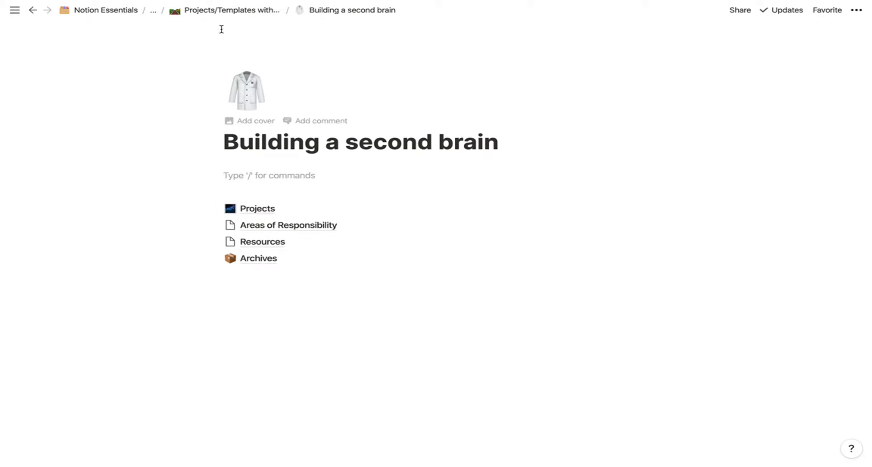
click(229, 10)
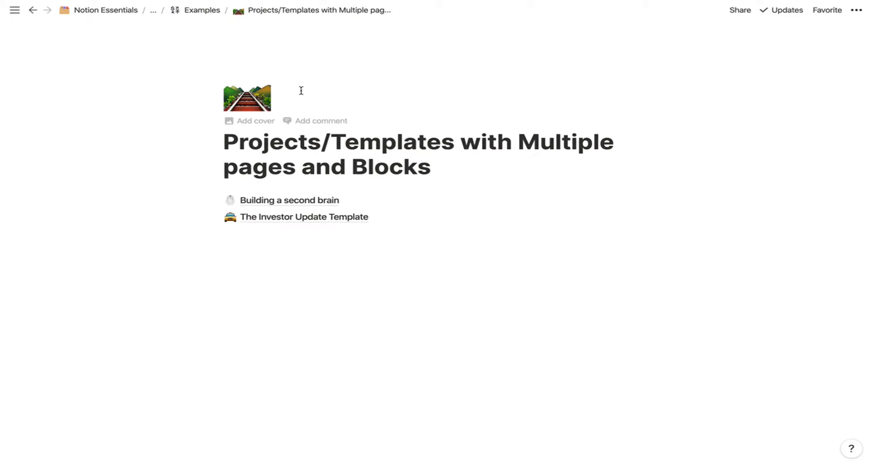
Open The Investor Update Template page and look through its sections from the TL;DR to What I am freaked out about.
click(335, 217)
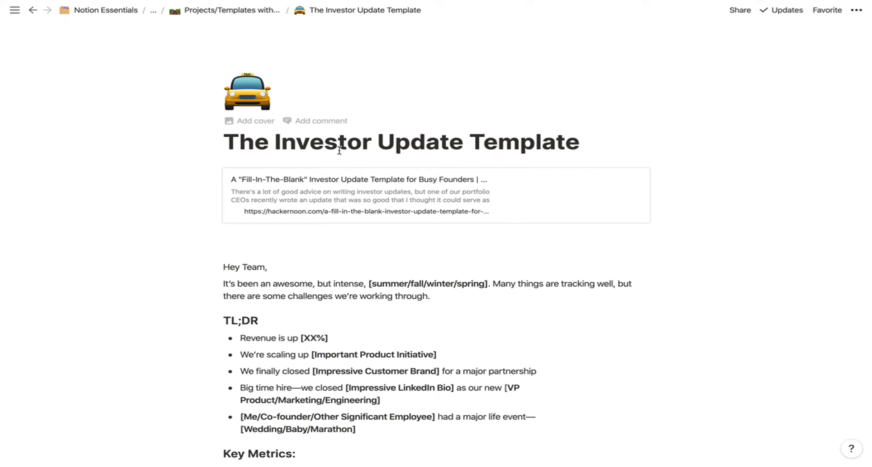
scroll(338, 162, down, 1)
scroll(338, 161, down, 2)
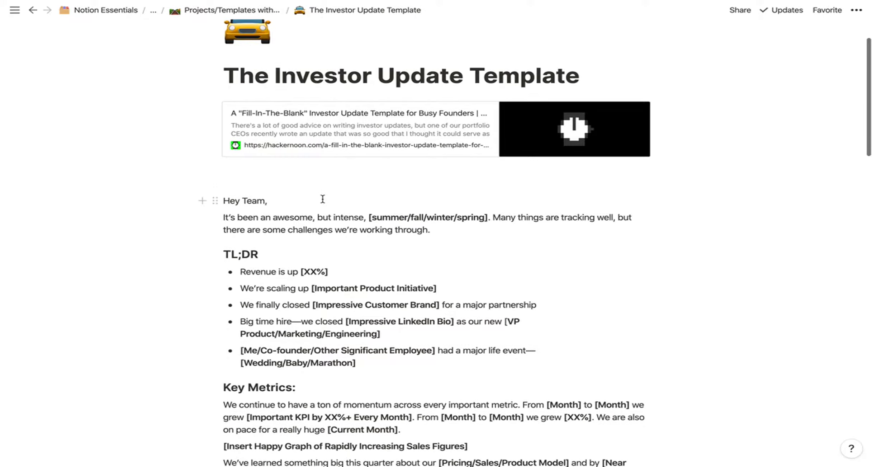
scroll(315, 213, down, 3)
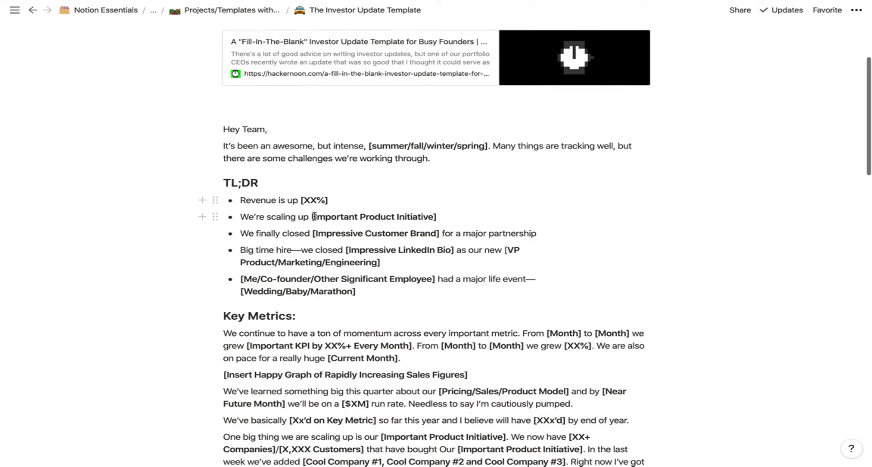
scroll(314, 217, down, 10)
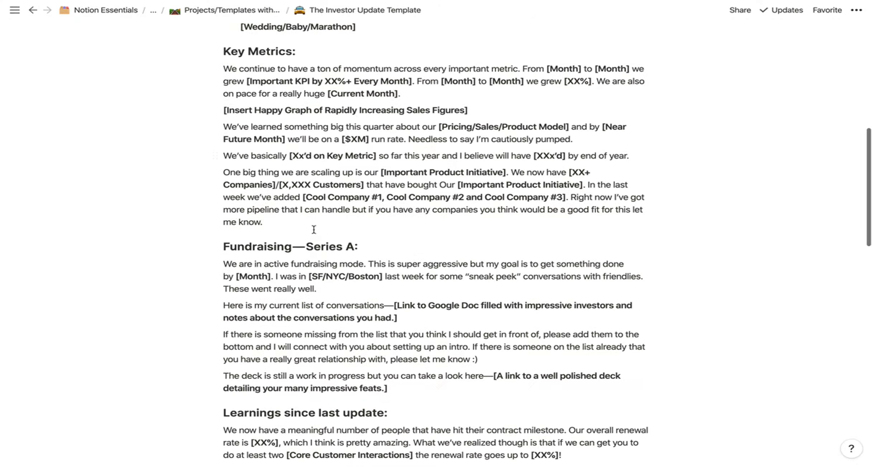
scroll(314, 230, down, 9)
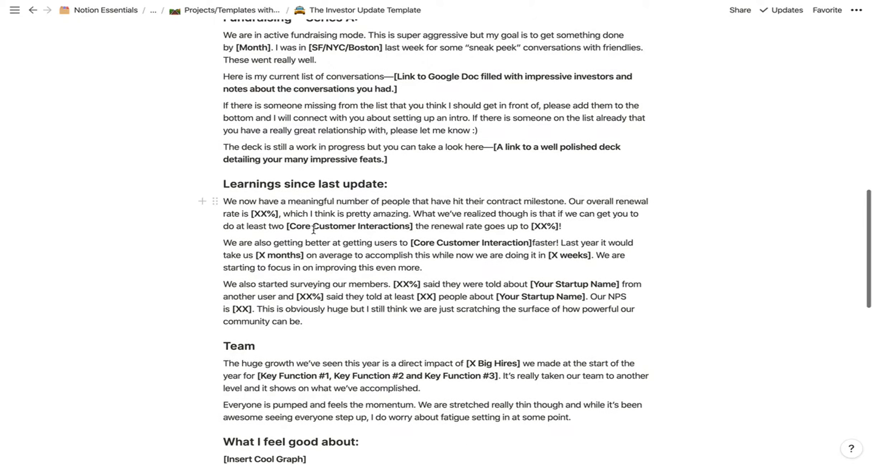
scroll(314, 229, down, 17)
scroll(335, 264, down, 5)
scroll(335, 261, up, 20)
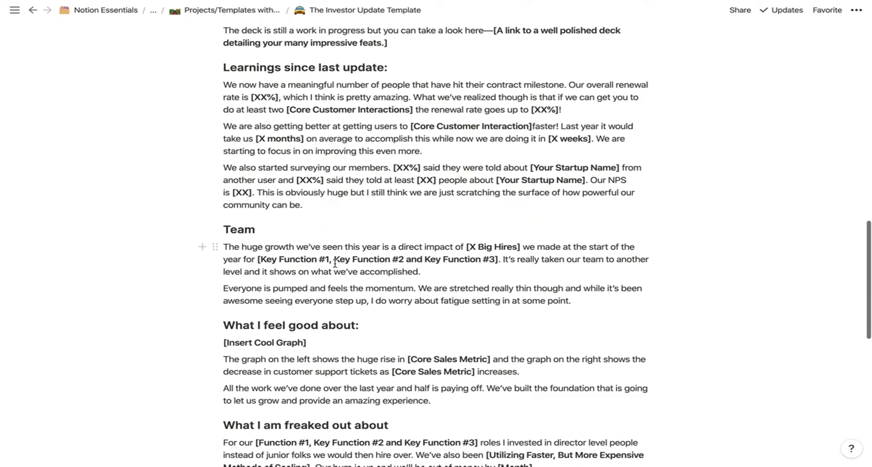
scroll(391, 232, down, 3)
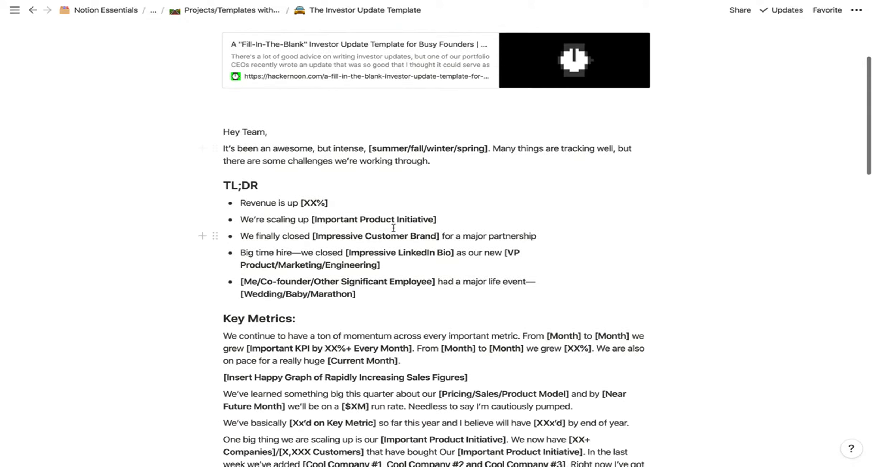
Add three empty lines above the "Hey Team," greeting and place the cursor on an empty line among them.
click(308, 118)
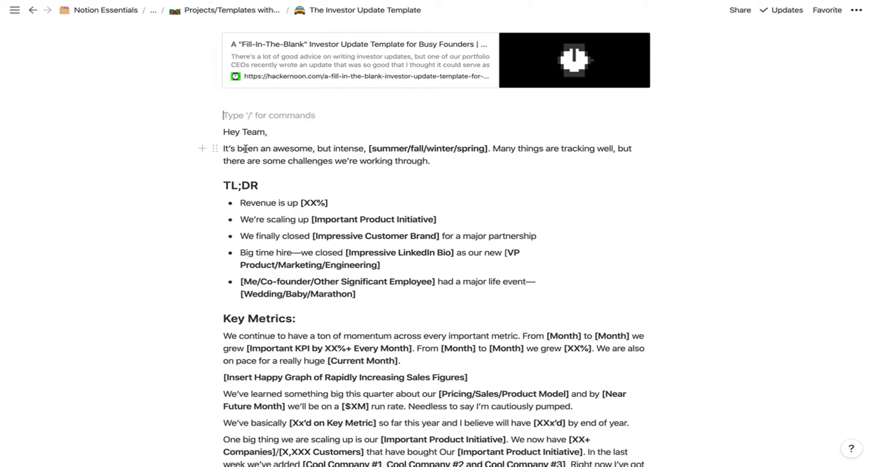
scroll(383, 162, down, 20)
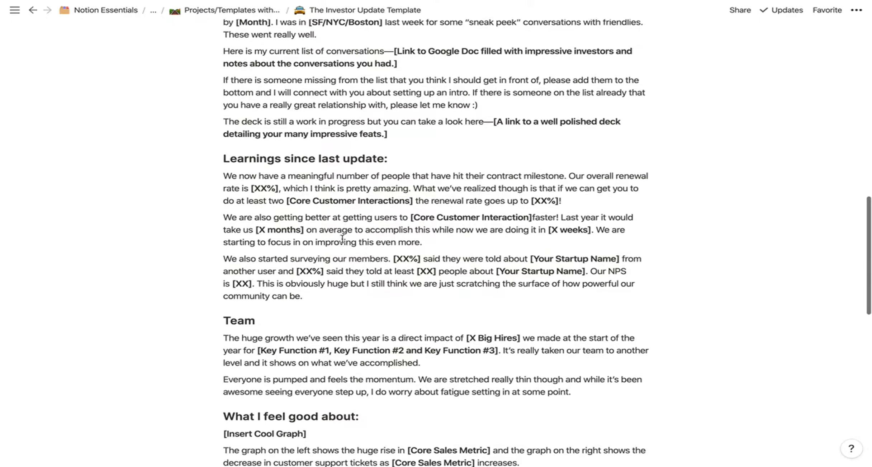
scroll(376, 292, up, 20)
scroll(372, 246, down, 2)
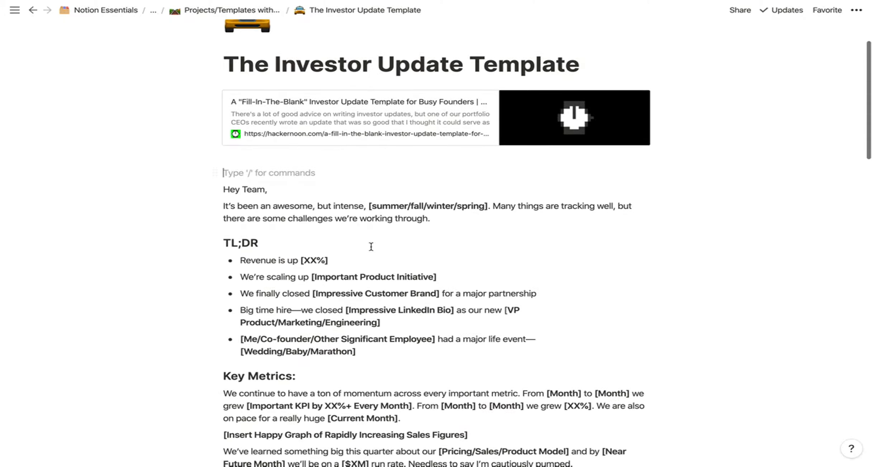
key(Return)
key(Return)
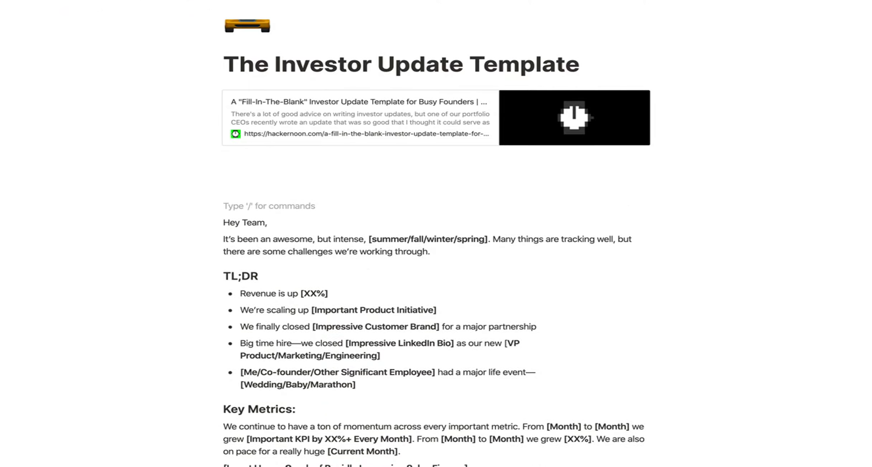
key(Up)
key(Up)
key(Up)
key(Down)
key(Return)
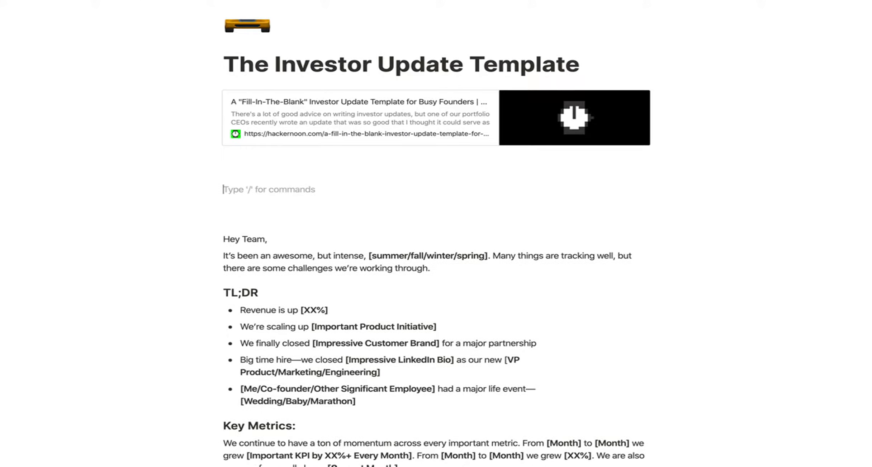
Review the placeholder text in the Key Metrics and Fundraising—Series A sections of the investor update.
scroll(357, 281, down, 5)
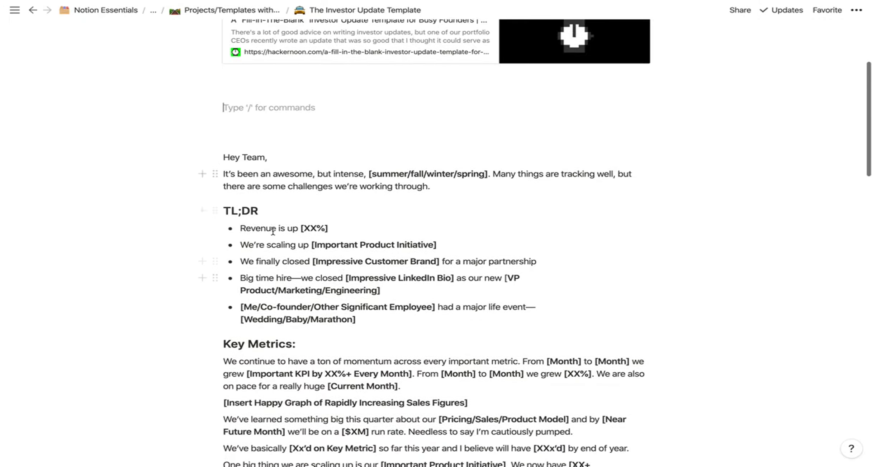
scroll(357, 281, down, 5)
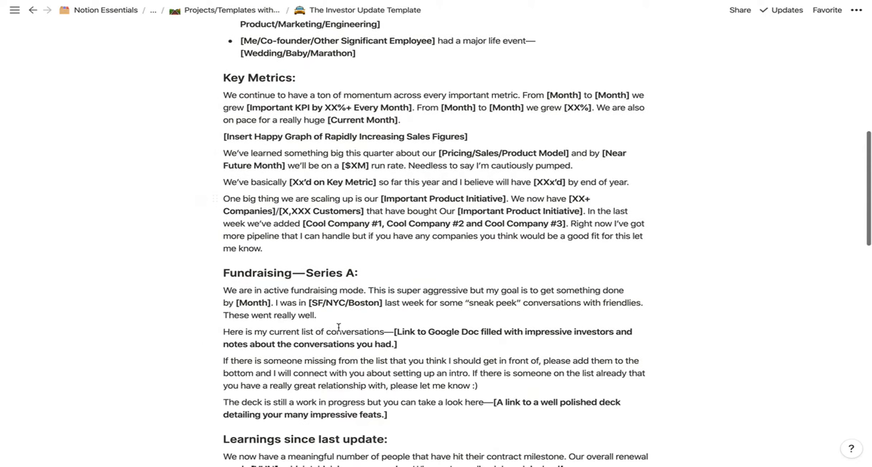
scroll(484, 195, down, 3)
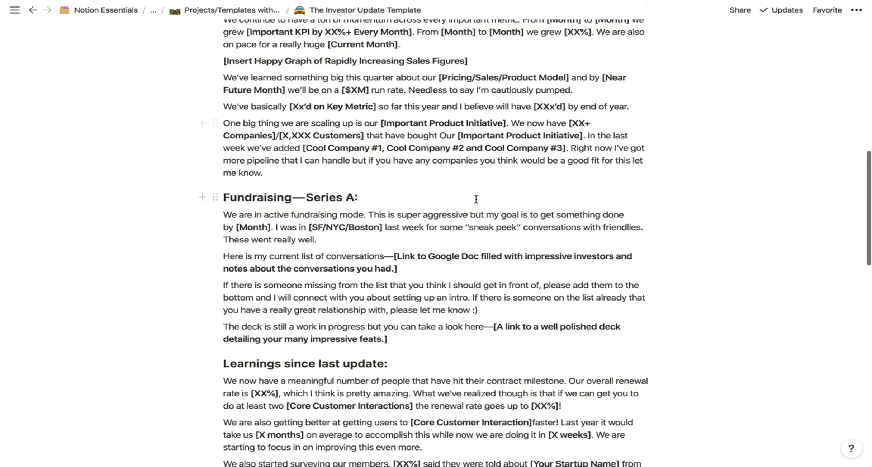
scroll(473, 195, up, 3)
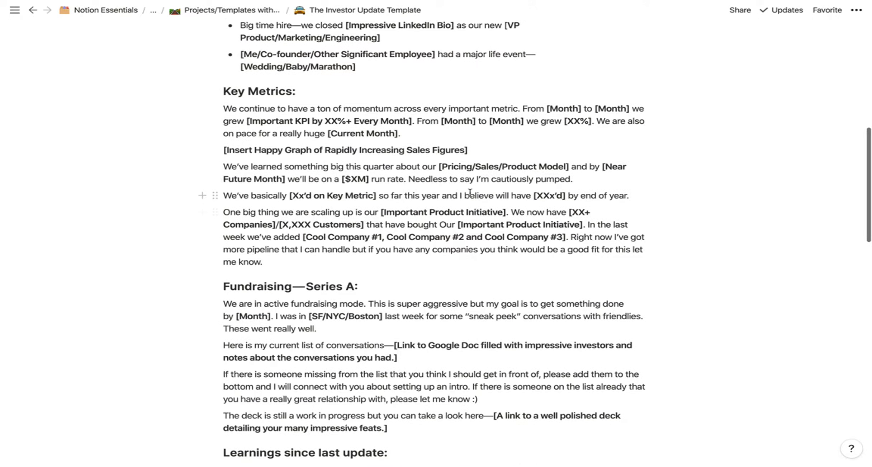
scroll(470, 193, down, 4)
scroll(370, 196, up, 12)
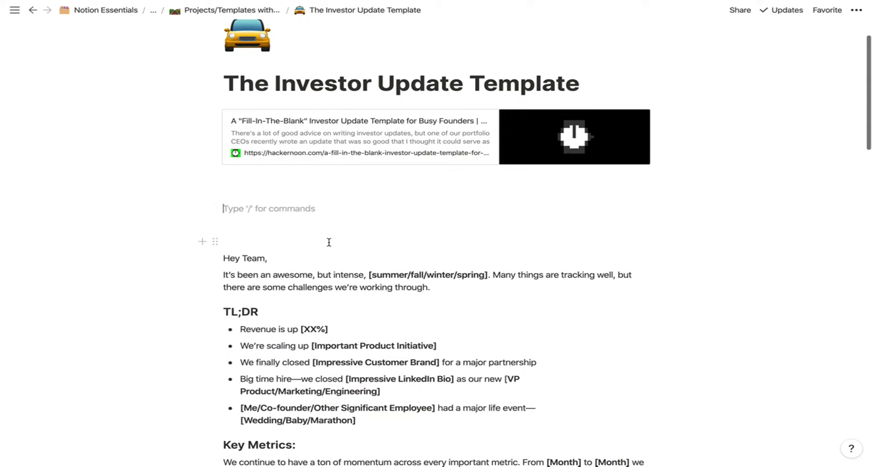
text(/)
key(BackSpace)
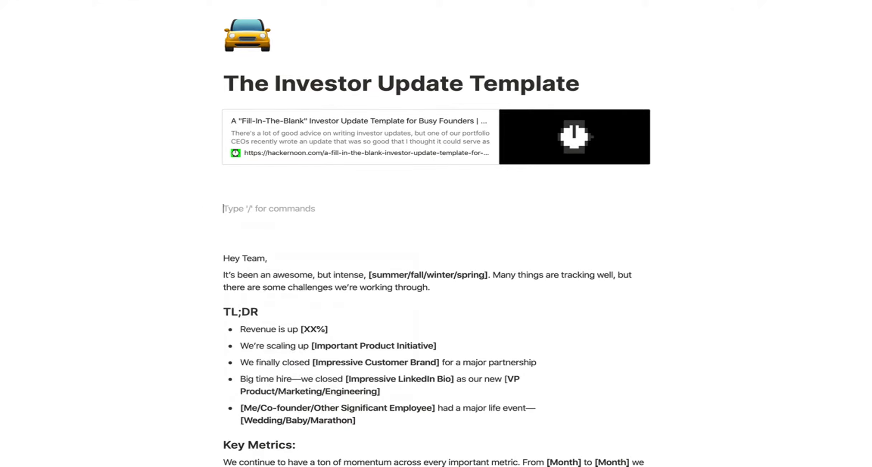
text(/te)
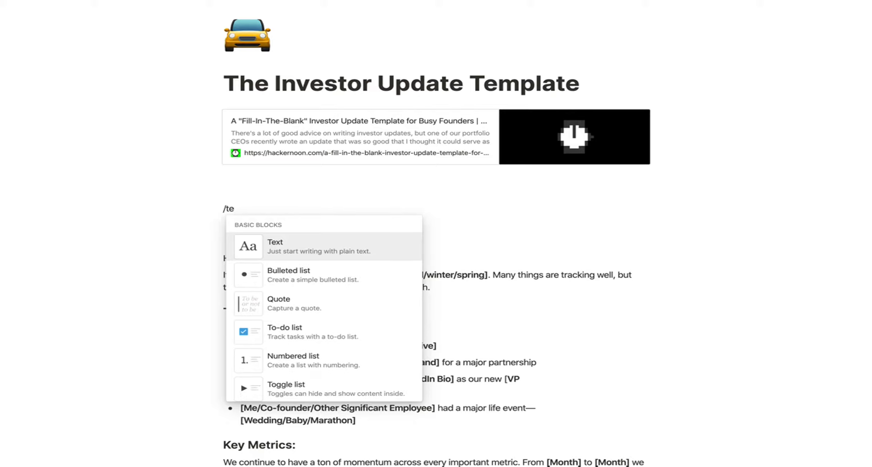
key(BackSpace)
key(BackSpace)
key(BackSpace)
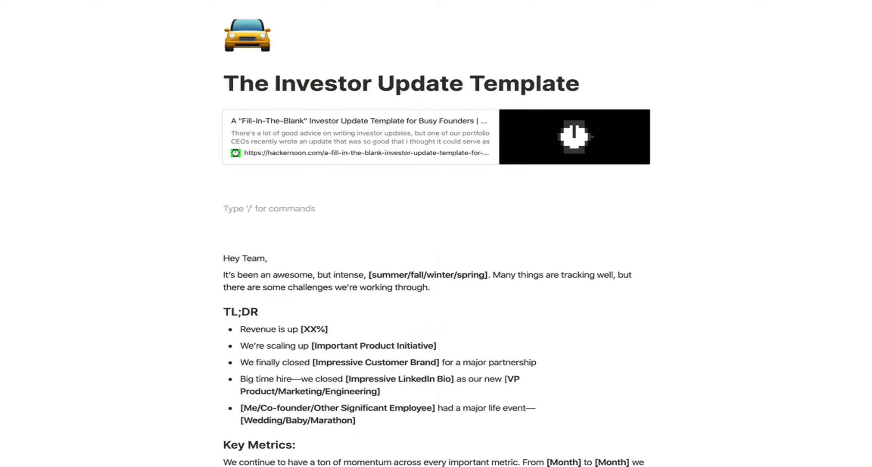
Insert a subpage titled Investor Update Template on the empty line and return to The Investor Update Template page.
text(/page)
key(Return)
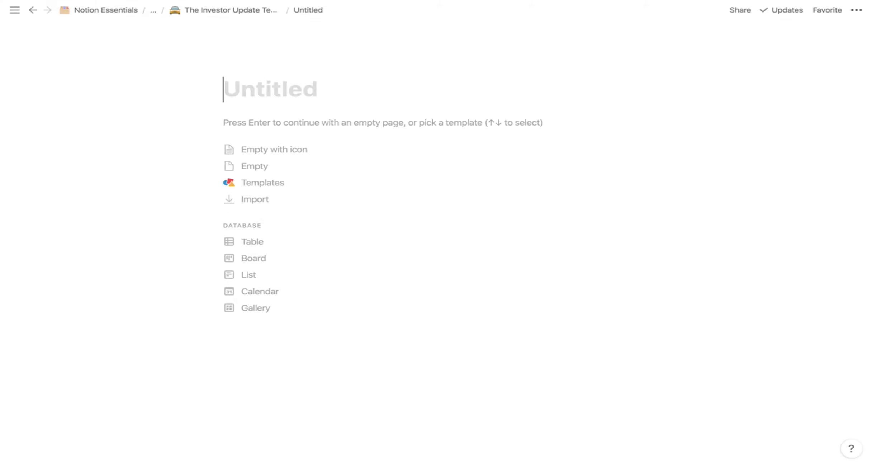
text(Investor Update Template)
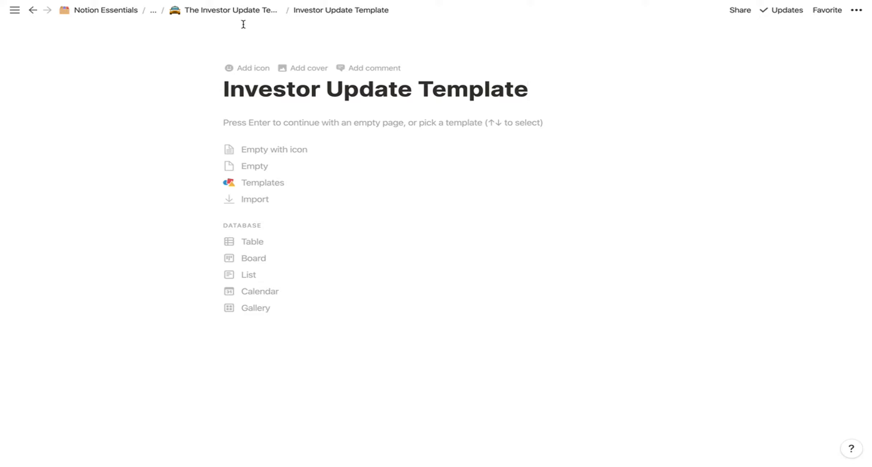
click(244, 10)
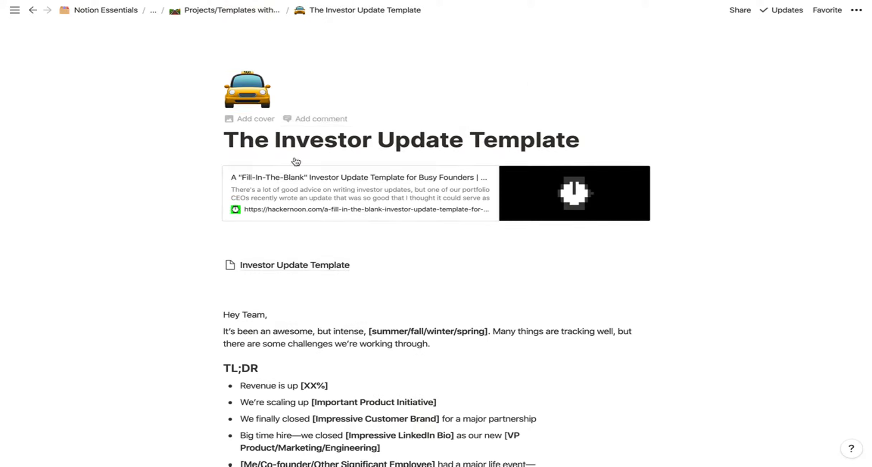
Move all the update text blocks, from "Hey Team," to the end of the page, into the Investor Update Template subpage.
drag(298, 243, 336, 389)
scroll(289, 234, up, 20)
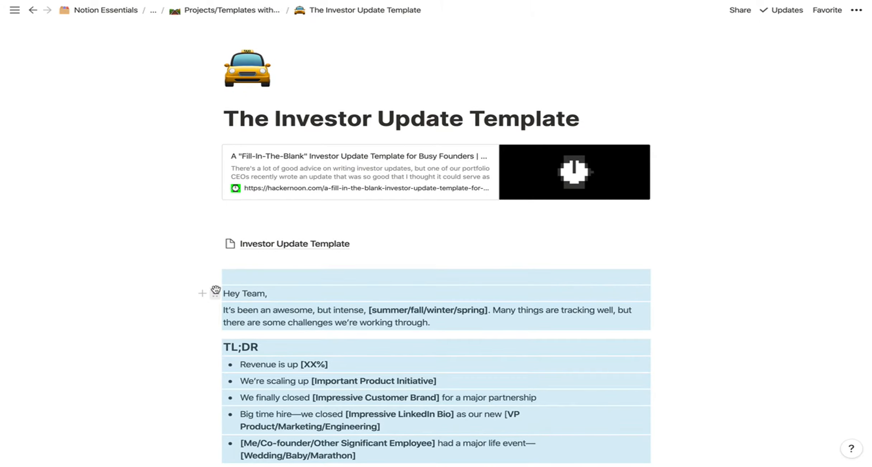
drag(215, 289, 268, 241)
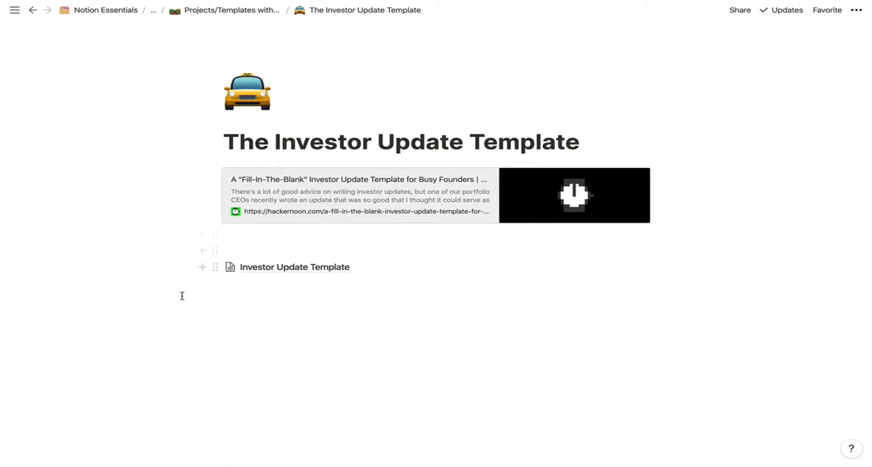
Insert a template button below the Investor Update Template subpage.
click(271, 320)
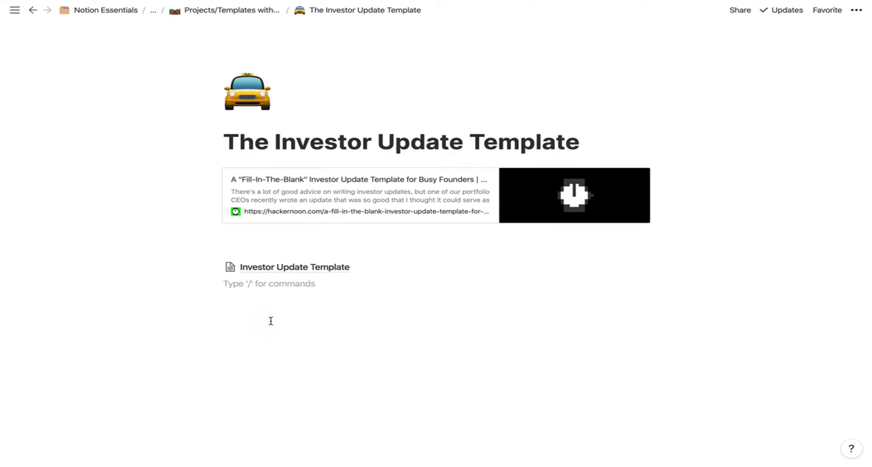
text(/te)
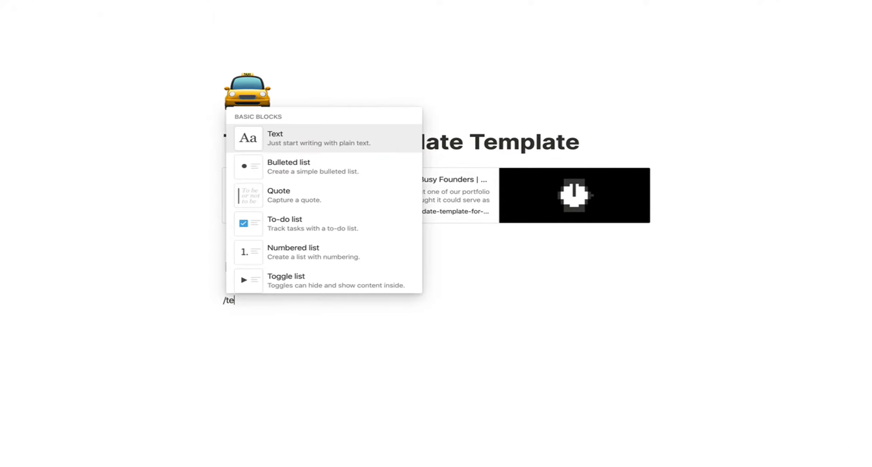
text(m)
key(Return)
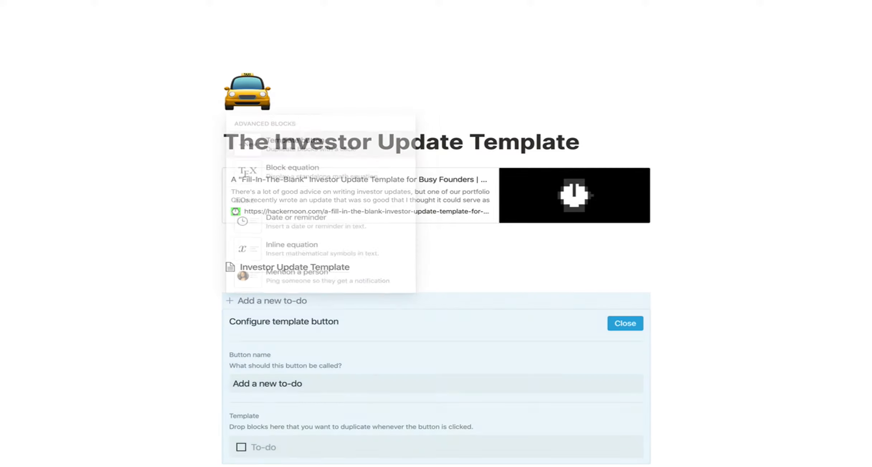
Name the template button Investor Update.
scroll(281, 347, down, 2)
click(292, 325)
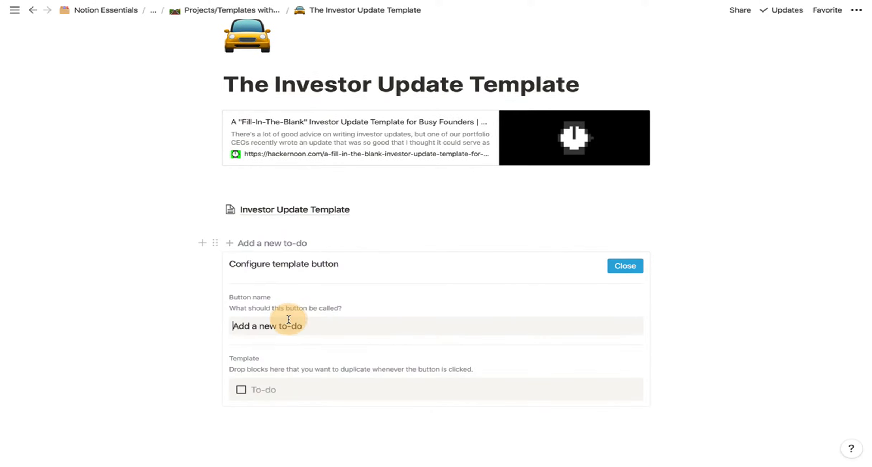
triple_click(292, 325)
text(Investru)
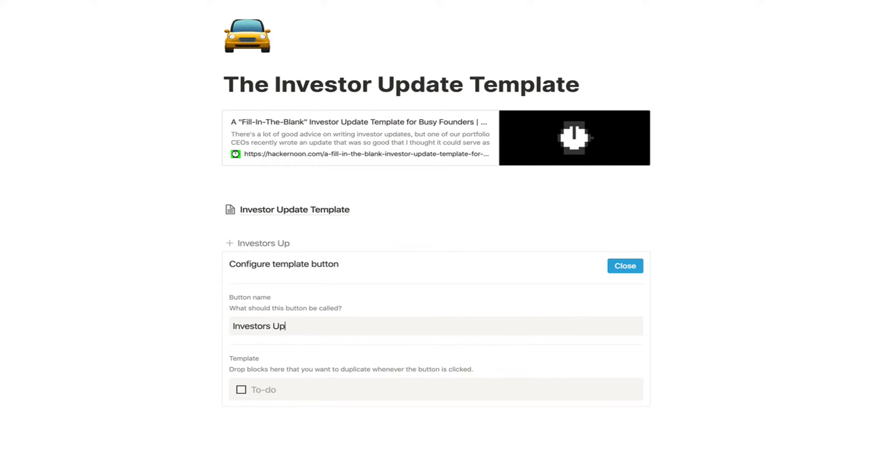
text(Update)
Replace the default to-do in the button's template with the Investor Update Template page and close the button configuration.
drag(214, 209, 312, 379)
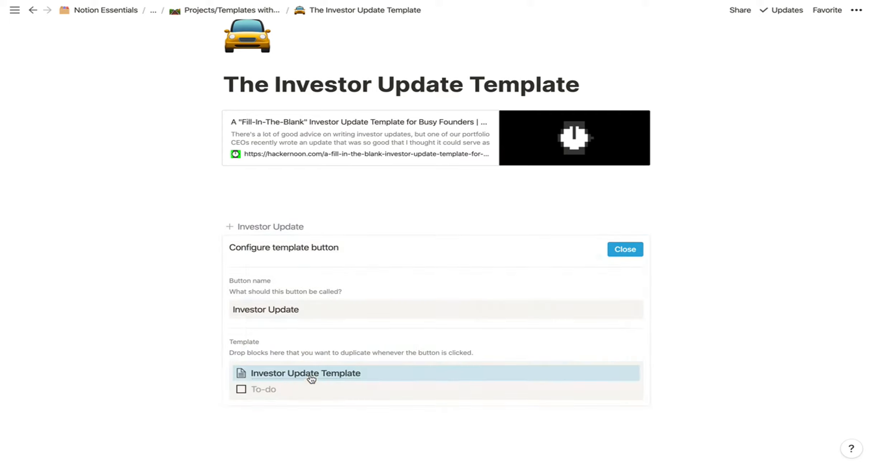
click(226, 389)
click(121, 309)
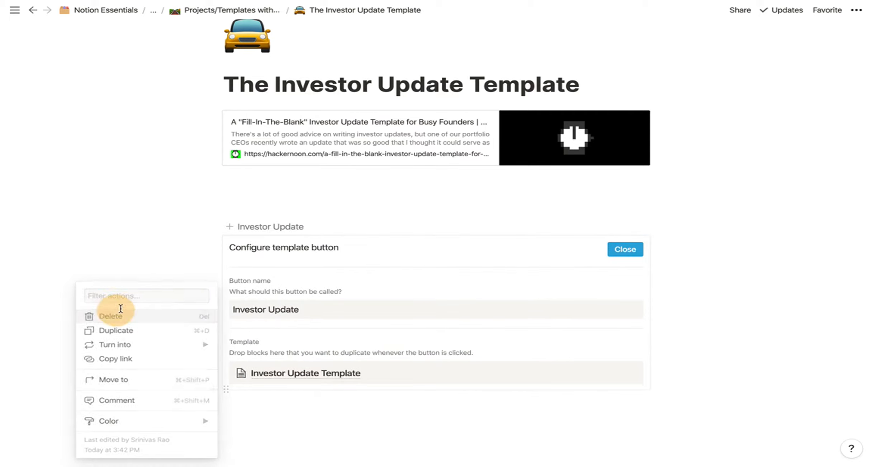
click(619, 249)
Delete the empty line above the Investor Update button and add an empty line below it.
click(302, 265)
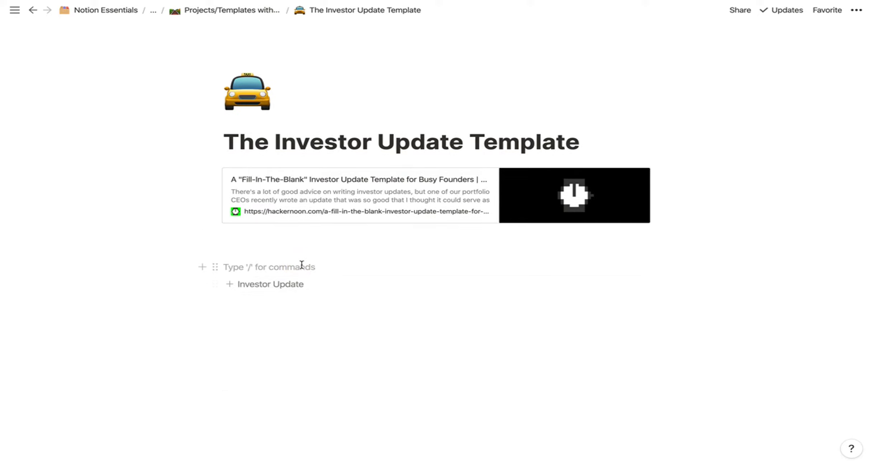
key(BackSpace)
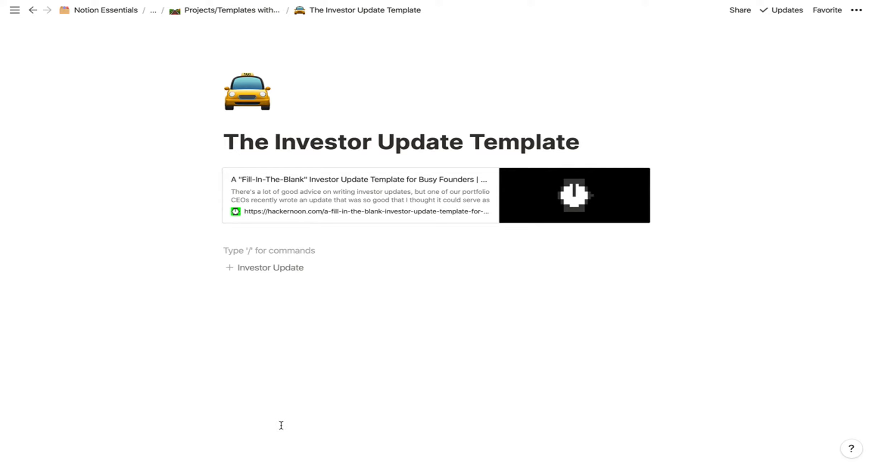
click(319, 320)
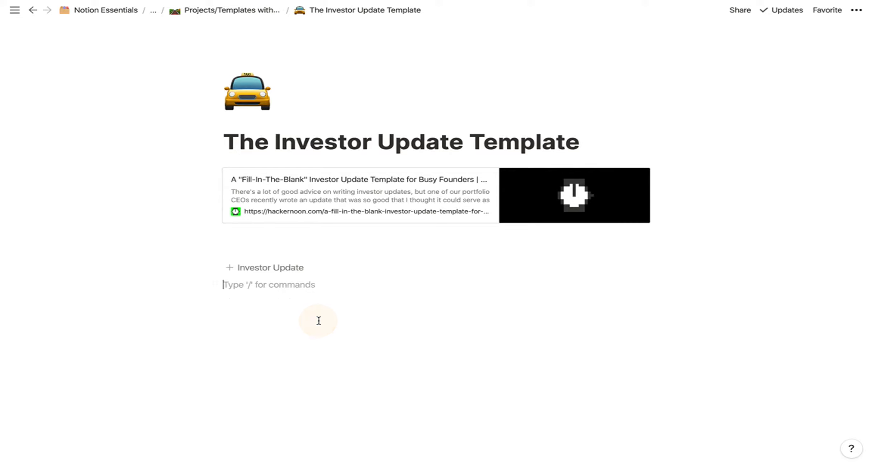
Add a subpage below the Investor Update template button and open the template gallery from it.
text(/p)
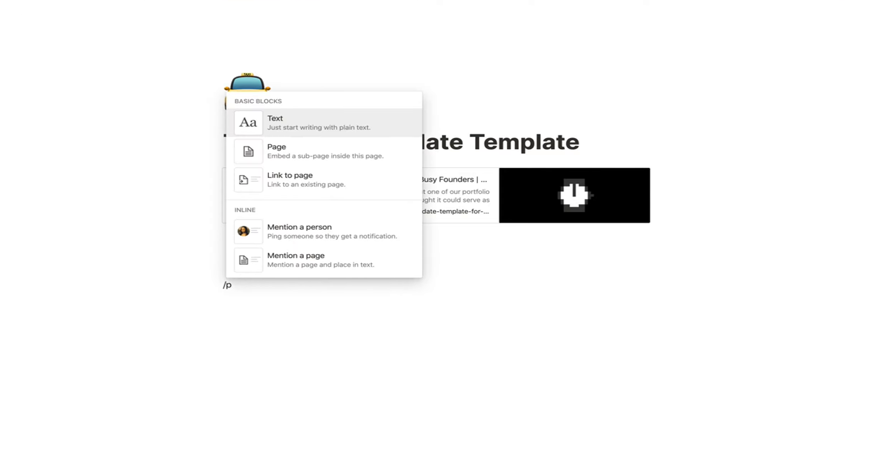
key(Down)
key(Return)
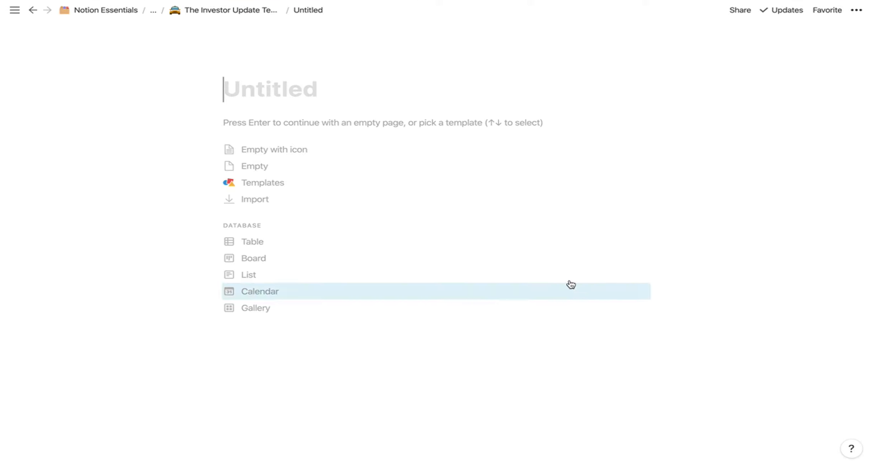
click(329, 185)
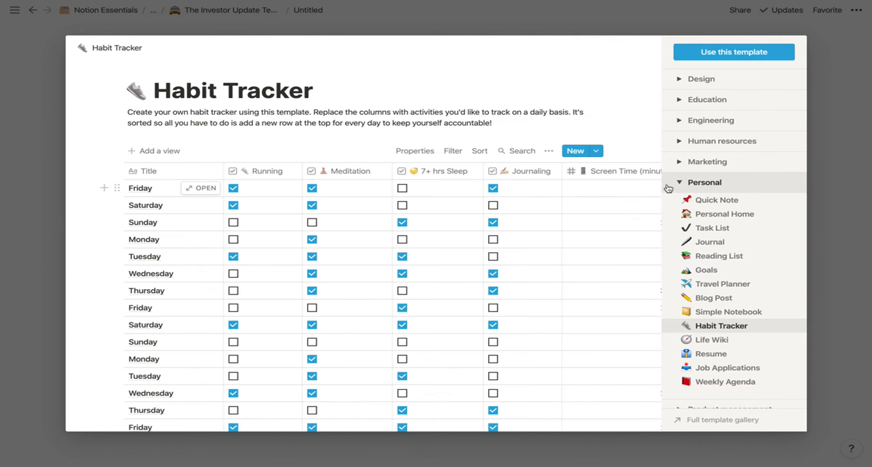
Examine the Habit Tracker template's table and the list of personal templates in the gallery, and close the gallery without using a template.
scroll(351, 211, down, 2)
scroll(335, 241, down, 5)
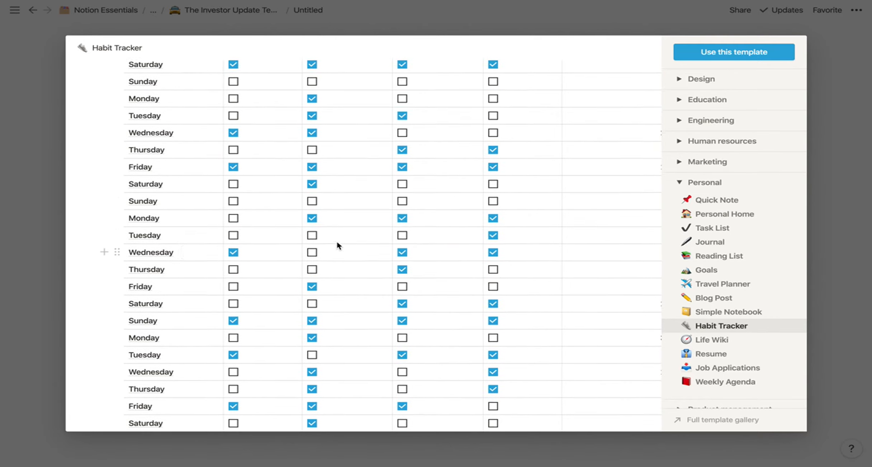
scroll(359, 215, up, 8)
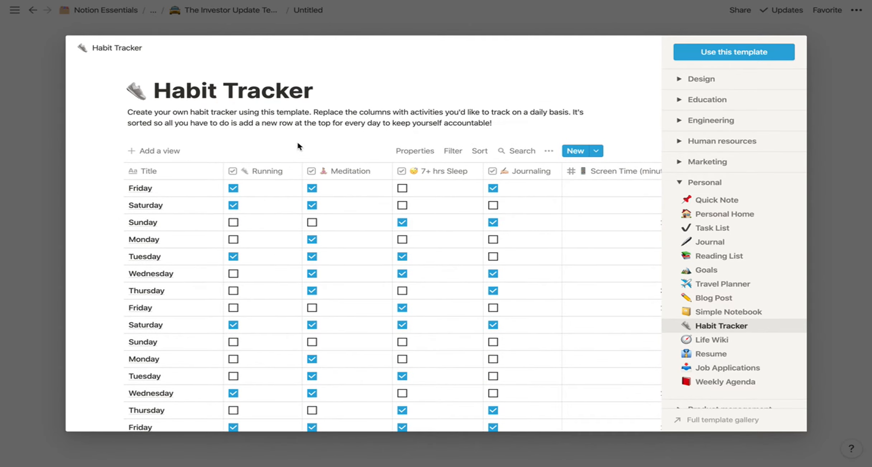
scroll(298, 143, down, 4)
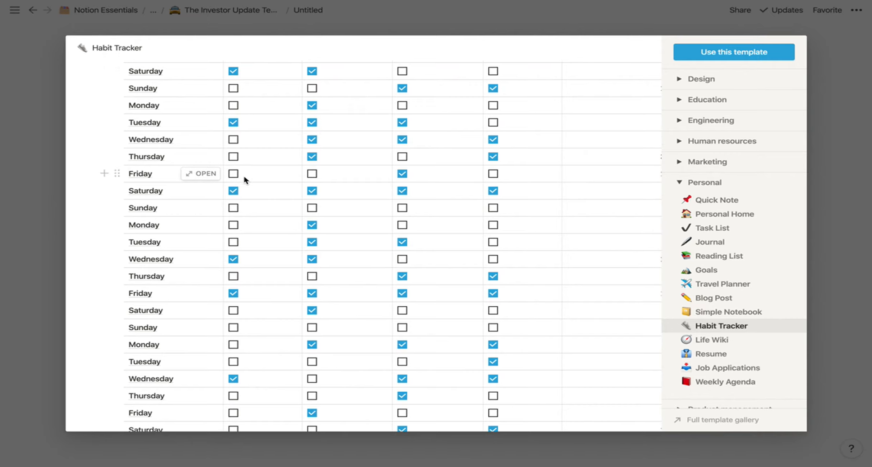
scroll(243, 175, up, 4)
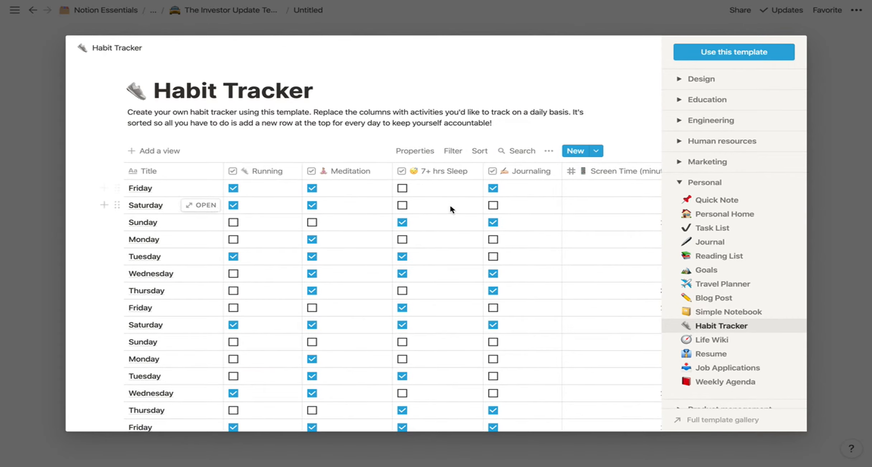
scroll(298, 185, down, 1)
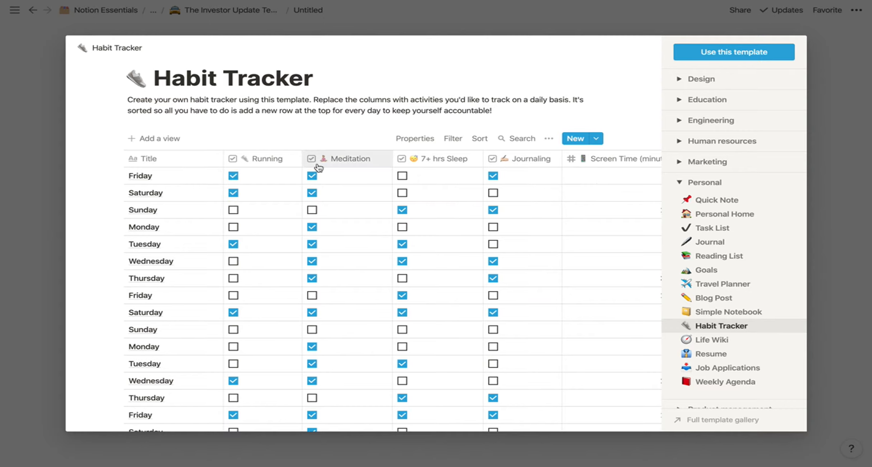
scroll(308, 194, down, 1)
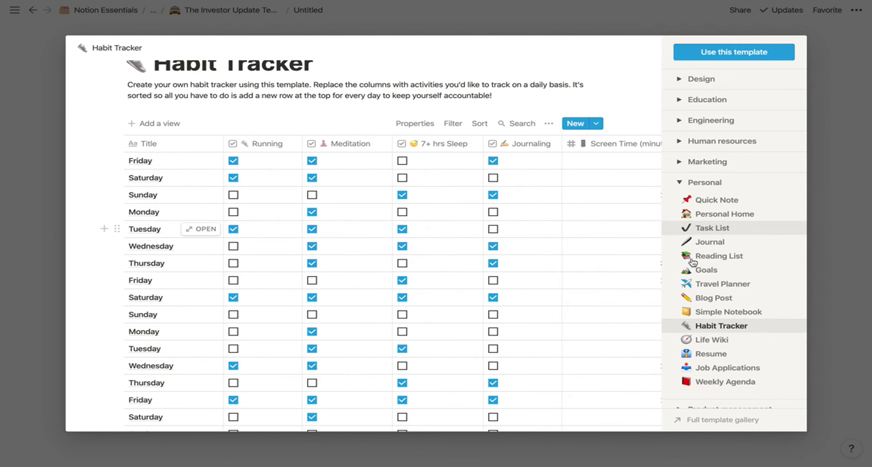
scroll(725, 272, down, 3)
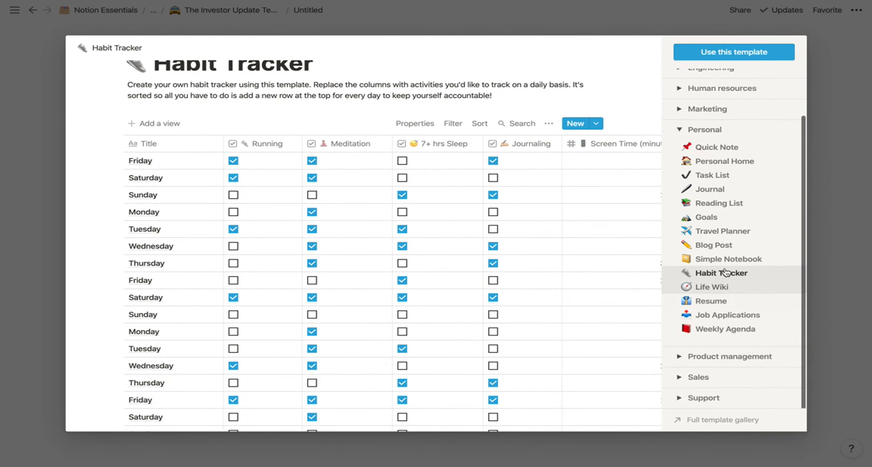
scroll(726, 253, up, 3)
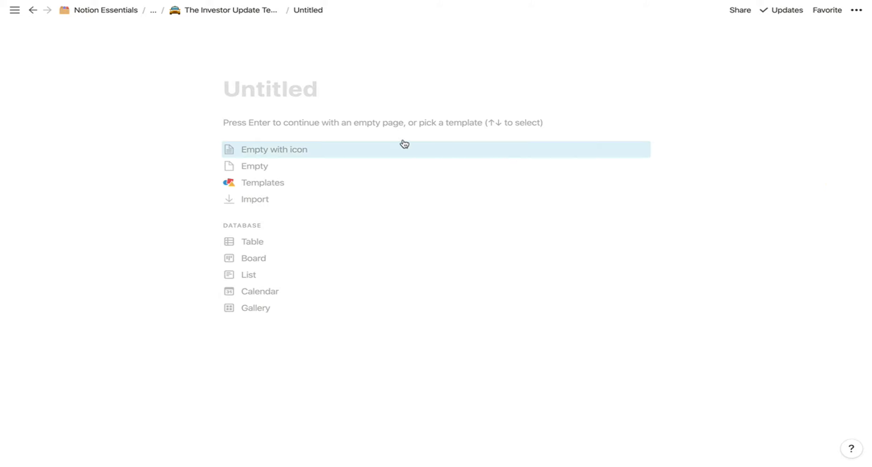
Leave the untitled subpage and go back up through its parent pages to the Examples page.
click(204, 10)
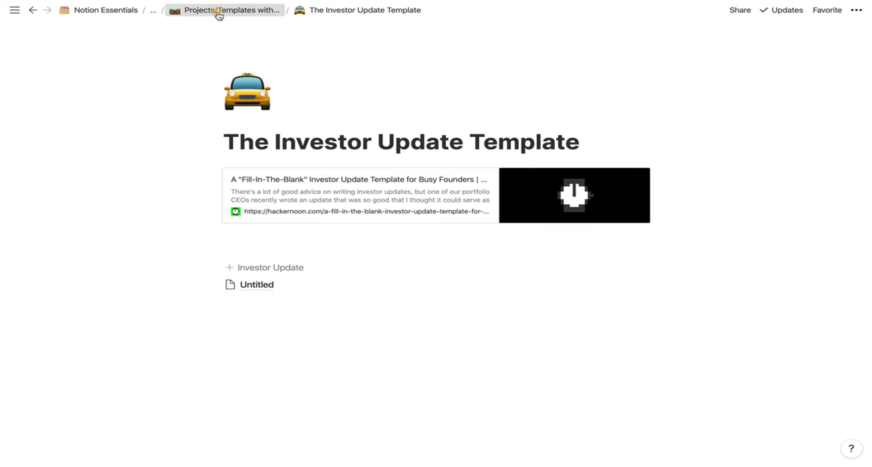
click(218, 13)
click(215, 13)
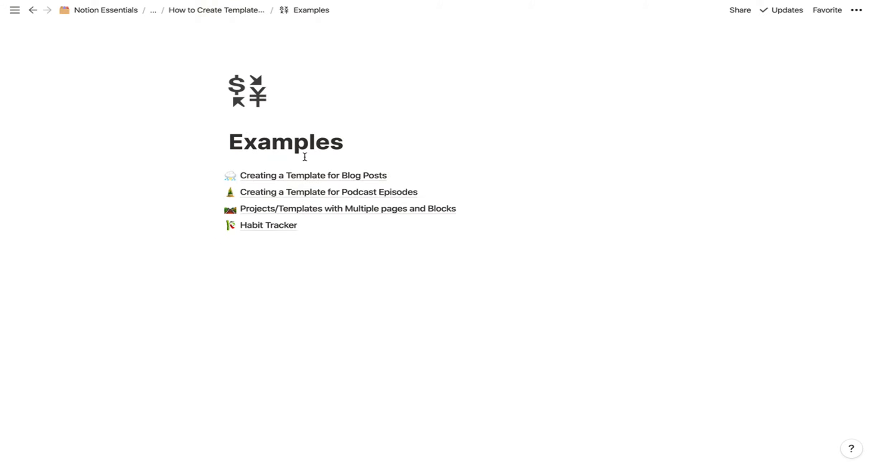